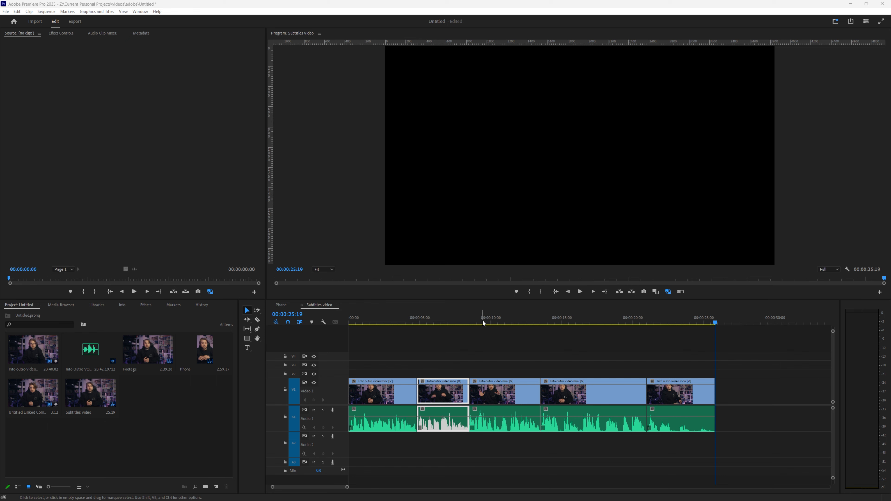
# Step: Play the first seconds of the Subtitles video sequence from the start, then open the Graphics and Titles menu
pyautogui.click(350, 323)
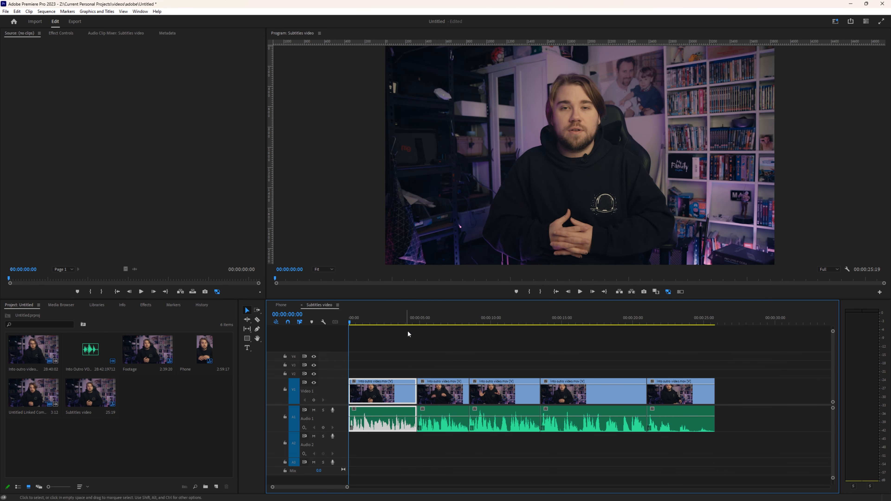
pyautogui.press('space')
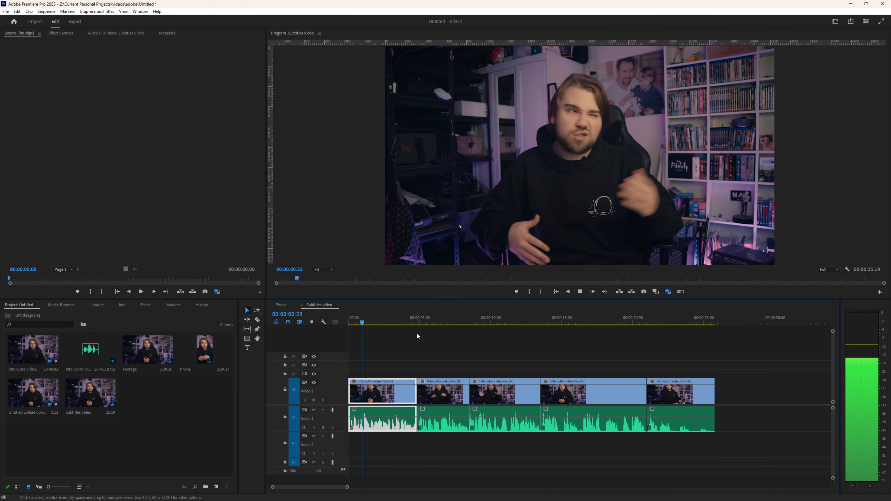
pyautogui.press('space')
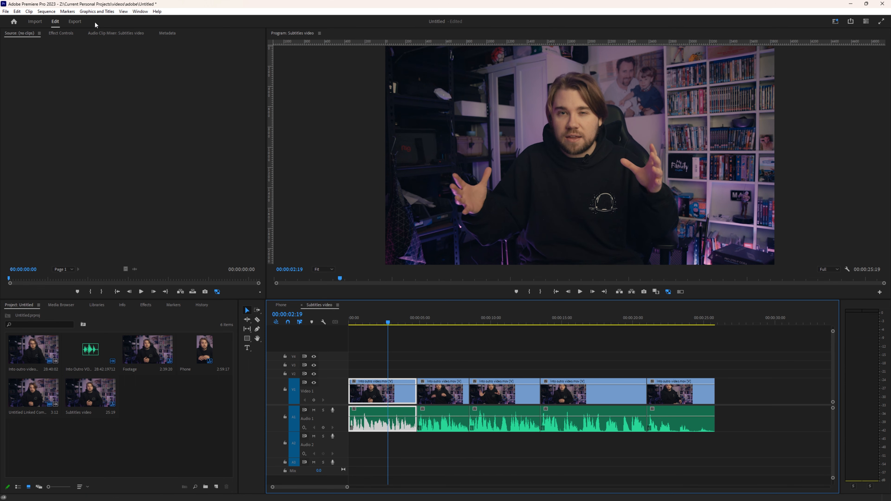
pyautogui.click(96, 11)
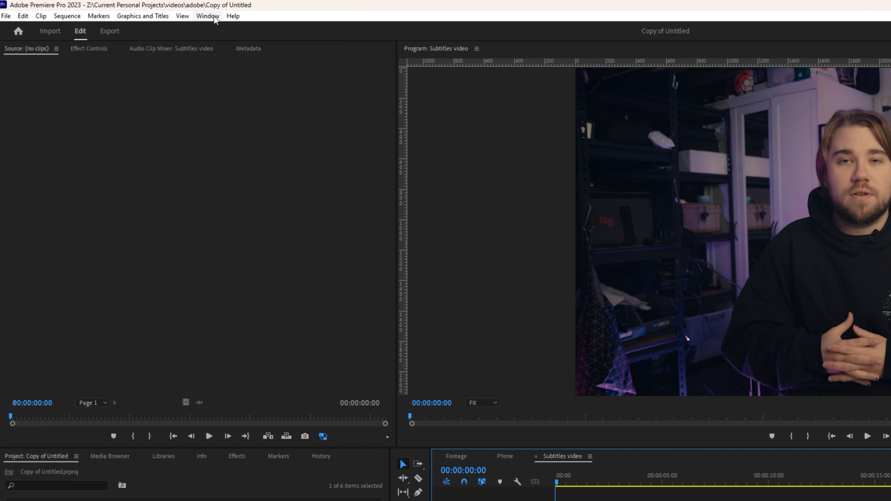
# Step: Show the Text panel from the Window menu and transcribe the Intro Outro VO.wav clip
pyautogui.click(161, 12)
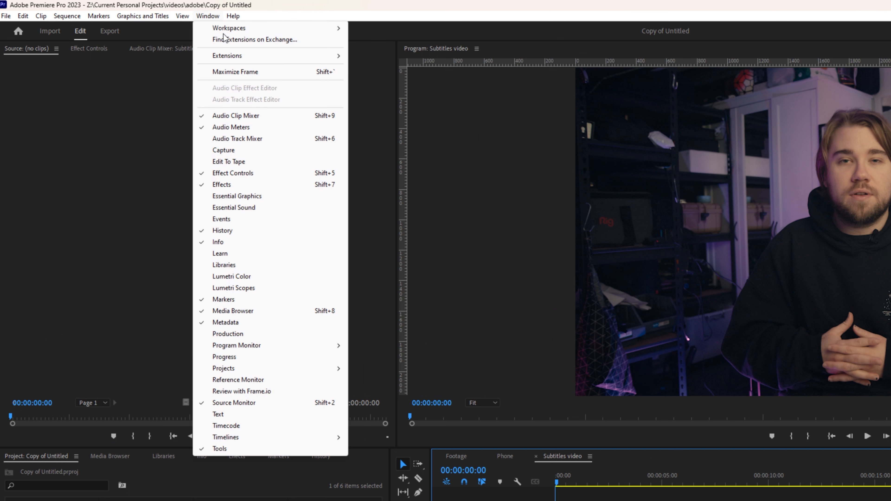
pyautogui.click(231, 414)
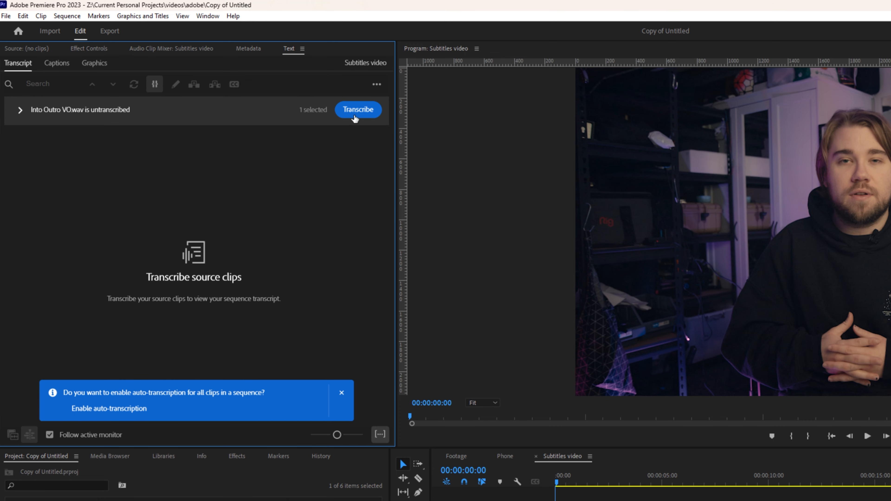
pyautogui.click(359, 109)
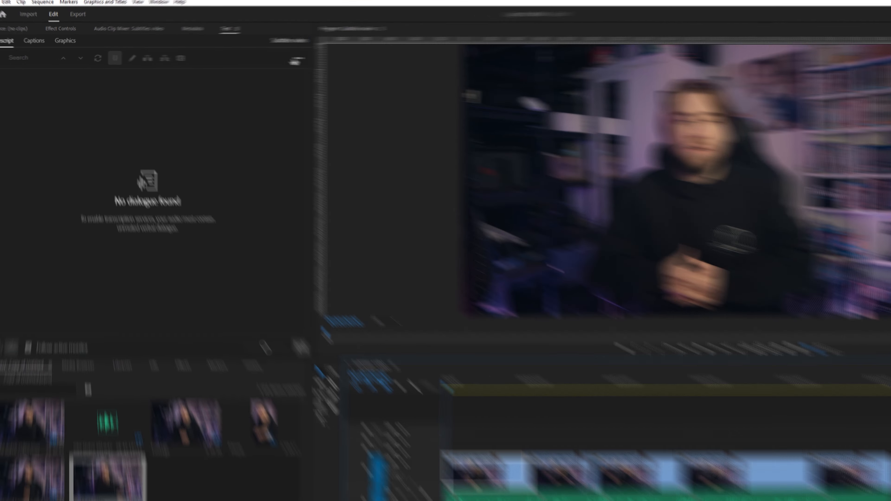
# Step: Generate a static transcript of the whole Subtitles video sequence
pyautogui.click(253, 57)
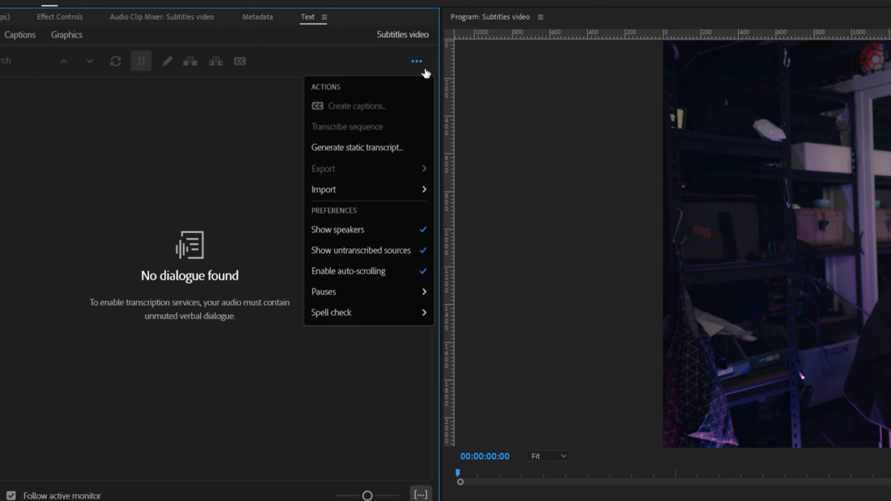
pyautogui.click(252, 57)
pyautogui.click(416, 62)
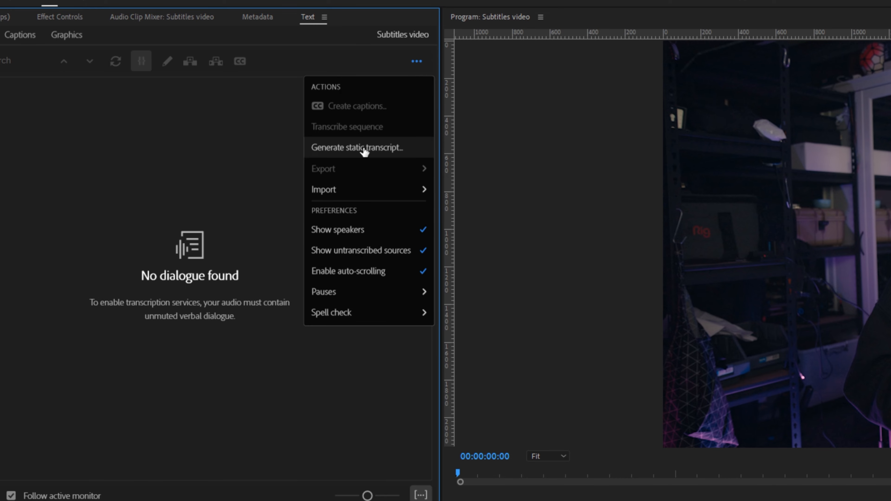
pyautogui.click(364, 149)
pyautogui.click(880, 449)
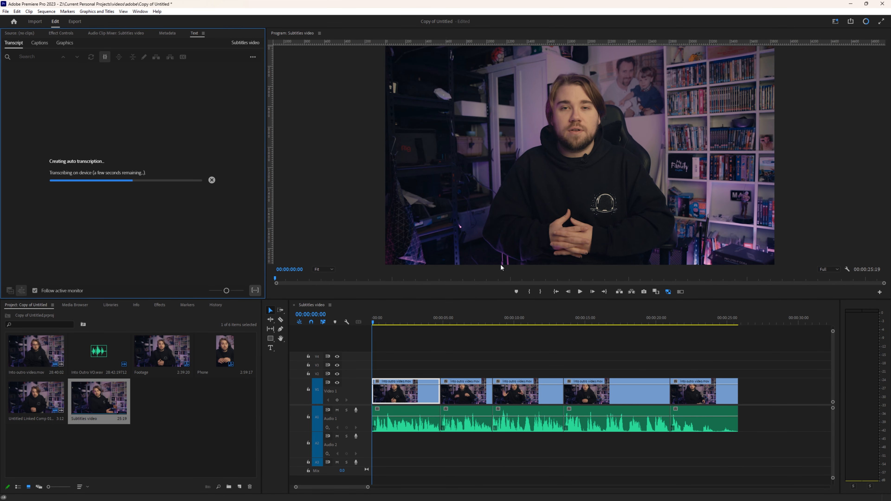
# Step: Review the two transcript paragraphs and switch to the Captions view
pyautogui.moveTo(182, 158); pyautogui.dragTo(48, 76)
pyautogui.click(250, 217)
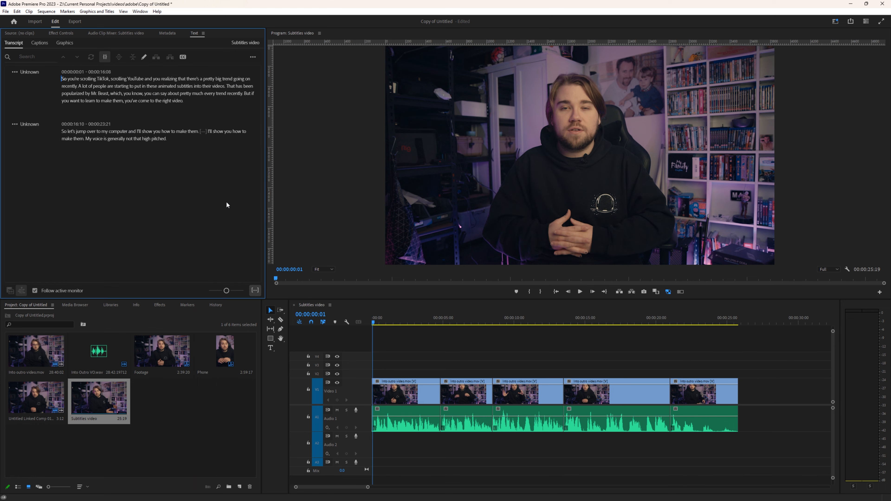
pyautogui.click(39, 43)
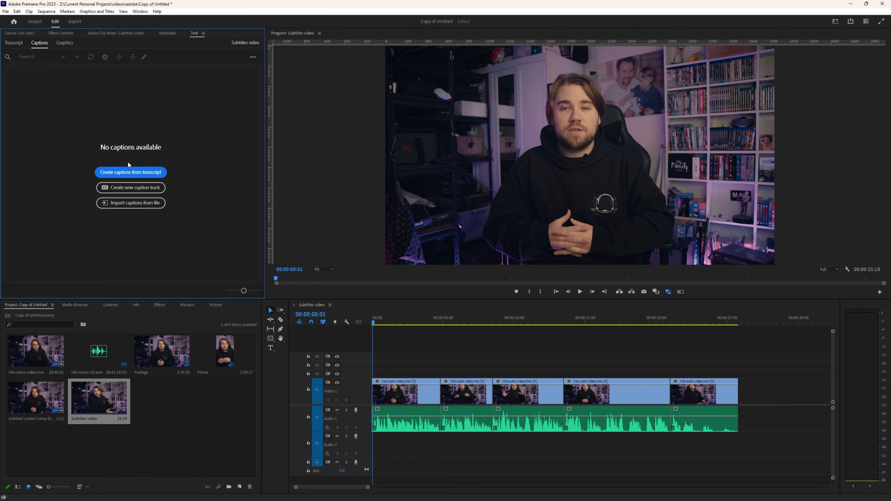
# Step: Create single-line captions from the transcript with a 15-character maximum and 1.5-second minimum duration
pyautogui.click(155, 174)
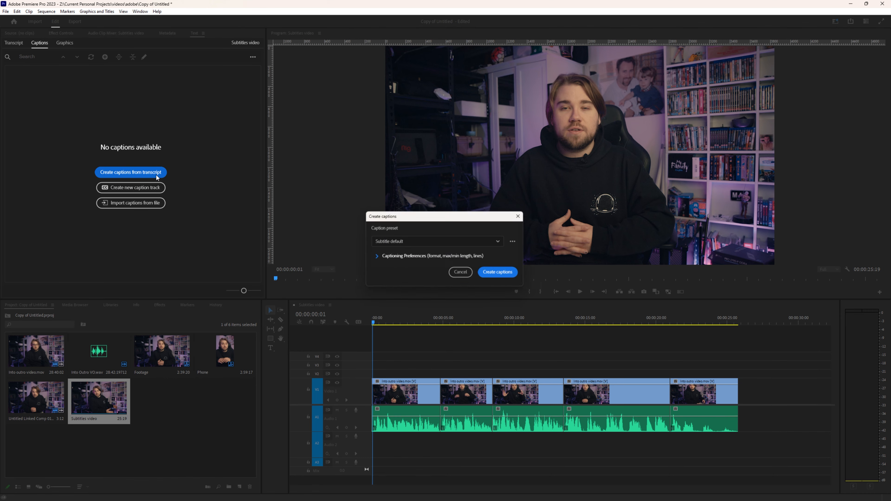
pyautogui.click(377, 256)
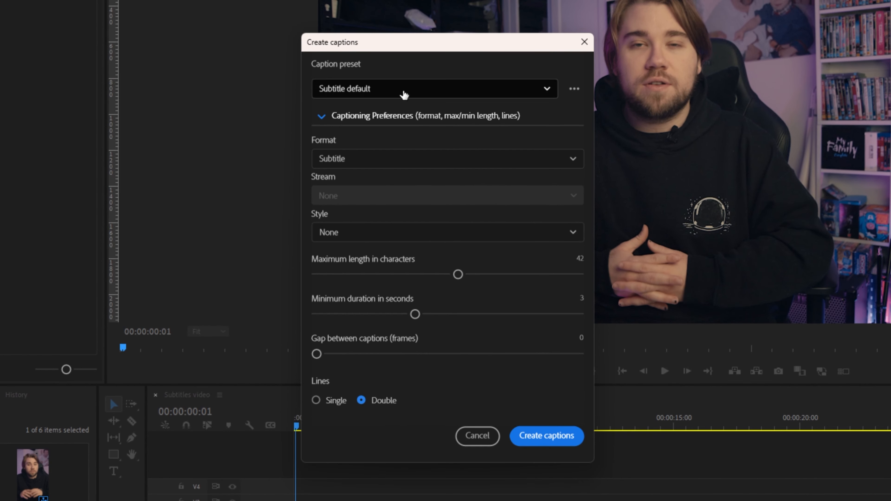
pyautogui.moveTo(458, 274); pyautogui.dragTo(349, 274)
pyautogui.moveTo(414, 314); pyautogui.dragTo(333, 314)
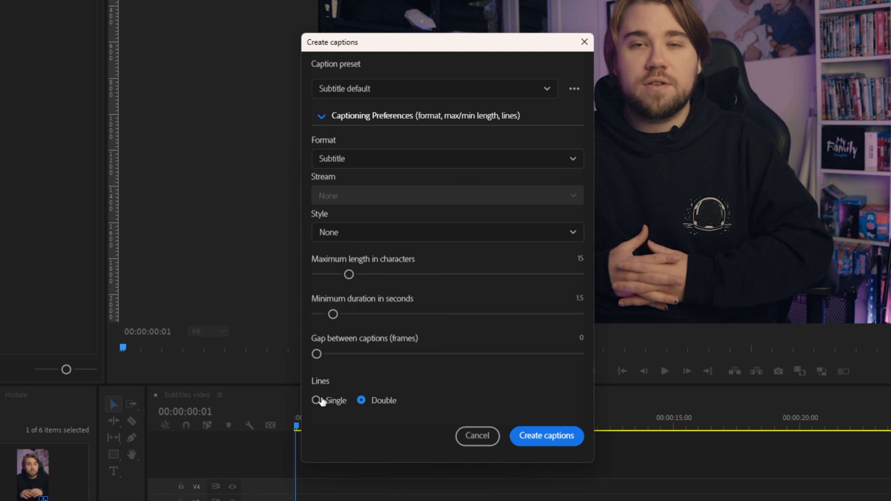
pyautogui.click(316, 399)
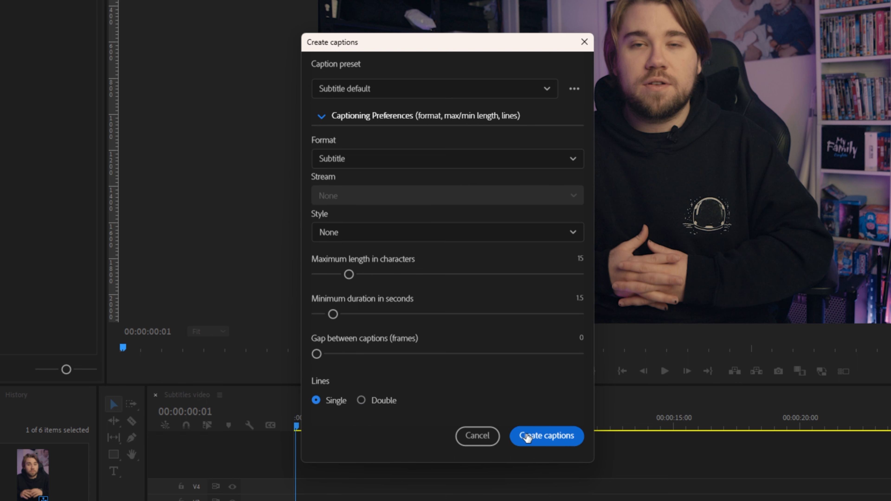
pyautogui.click(513, 436)
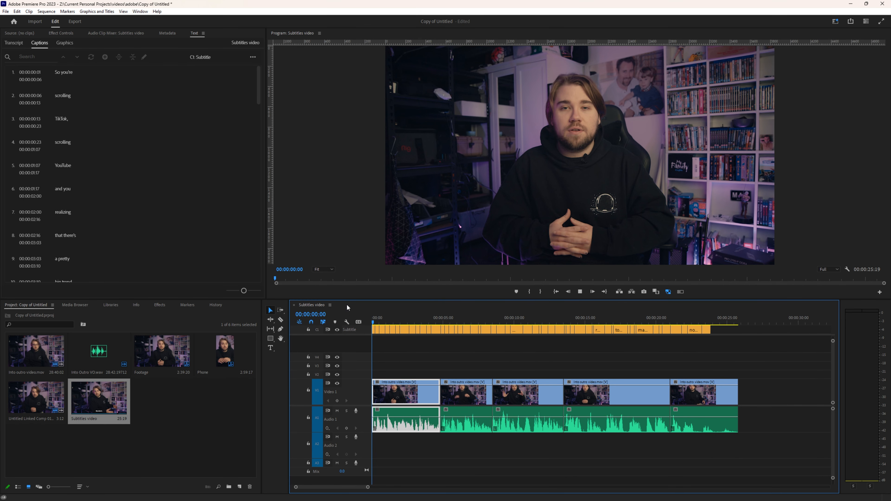
# Step: Preview the captions, delete every clip on the caption track, and reopen Create captions
pyautogui.press('space')
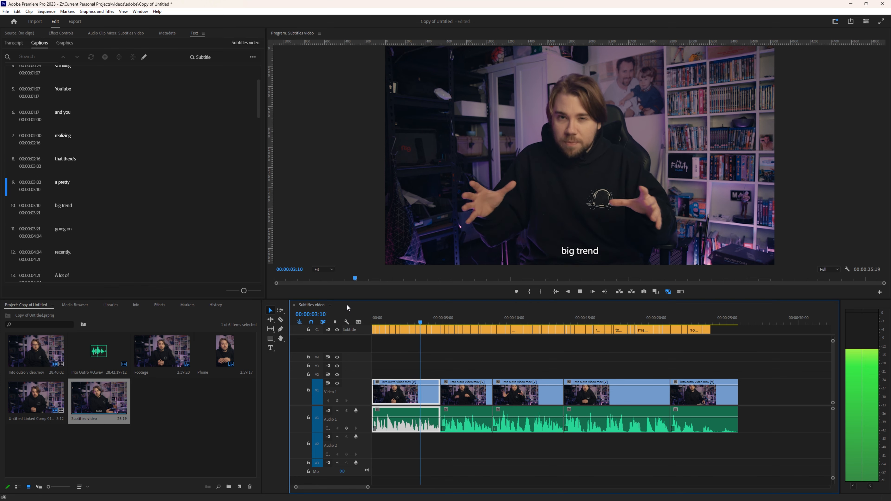
pyautogui.press('space')
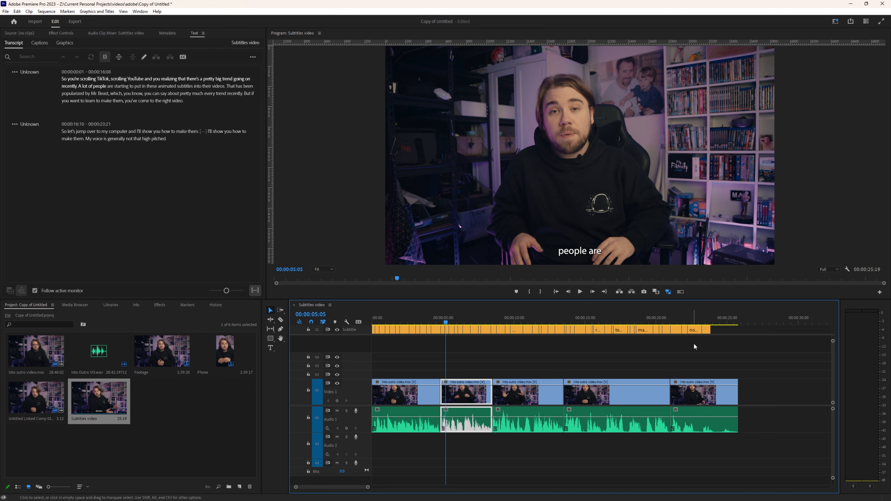
pyautogui.moveTo(716, 343); pyautogui.dragTo(709, 342)
pyautogui.moveTo(709, 342); pyautogui.dragTo(374, 330)
pyautogui.press('Delete')
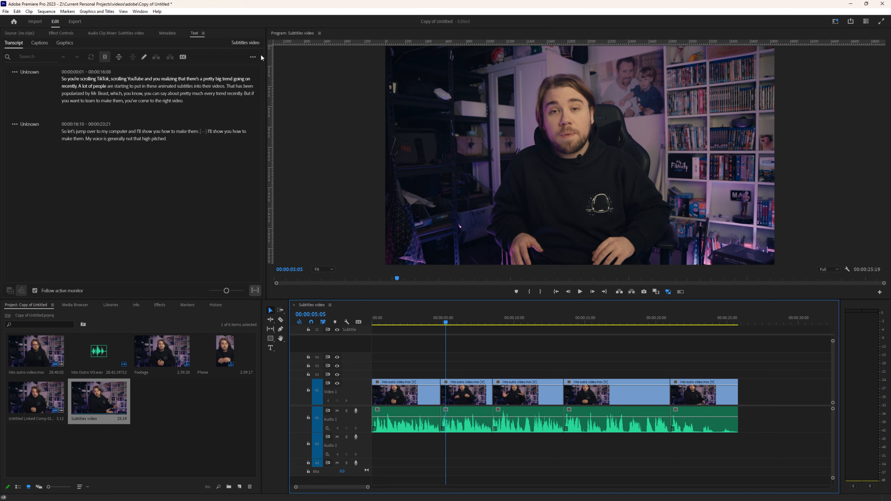
pyautogui.click(253, 57)
pyautogui.click(200, 81)
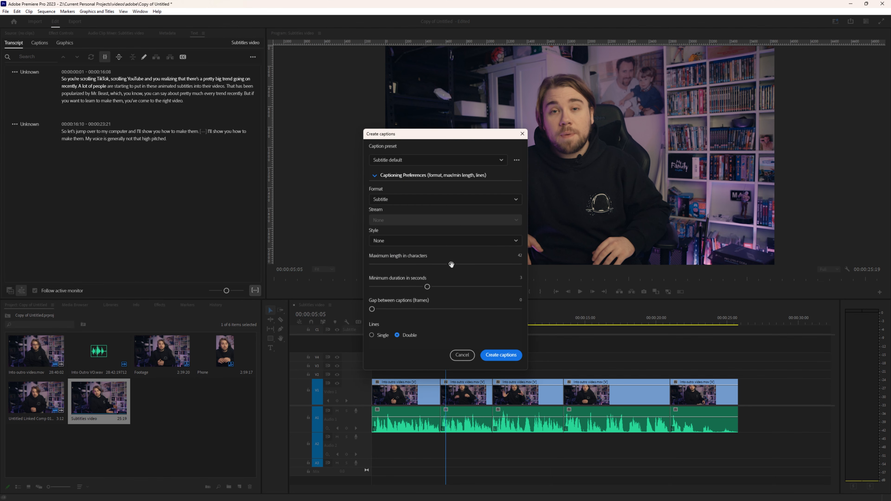
# Step: Regenerate the captions at a 15-character maximum and jump to the 'scrolling YouTube' caption
pyautogui.moveTo(451, 264); pyautogui.dragTo(395, 290)
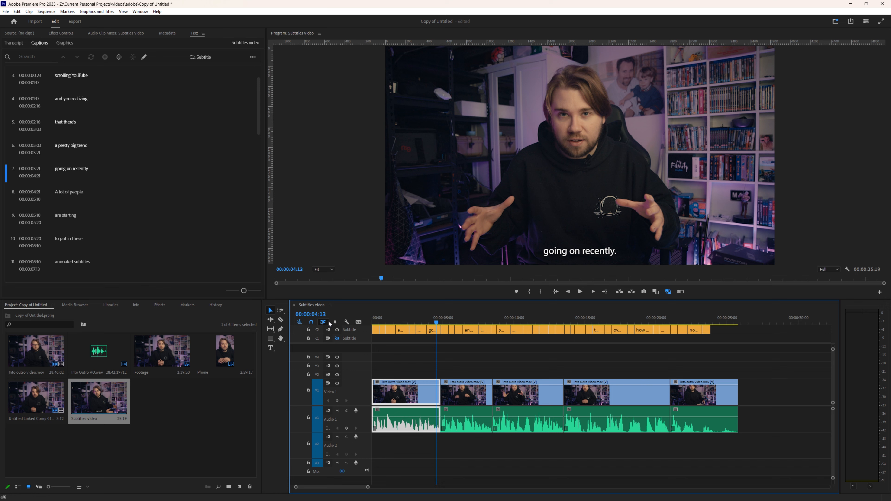
pyautogui.click(389, 318)
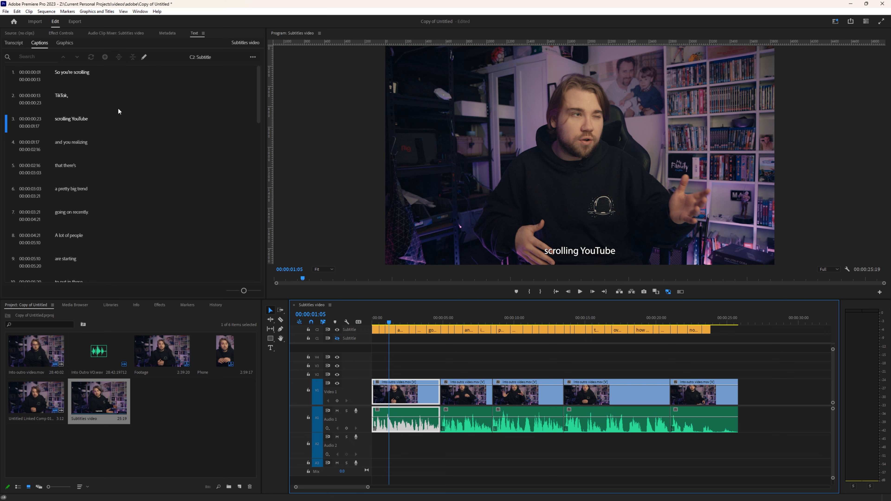
pyautogui.click(258, 90)
pyautogui.moveTo(258, 91); pyautogui.dragTo(260, 194)
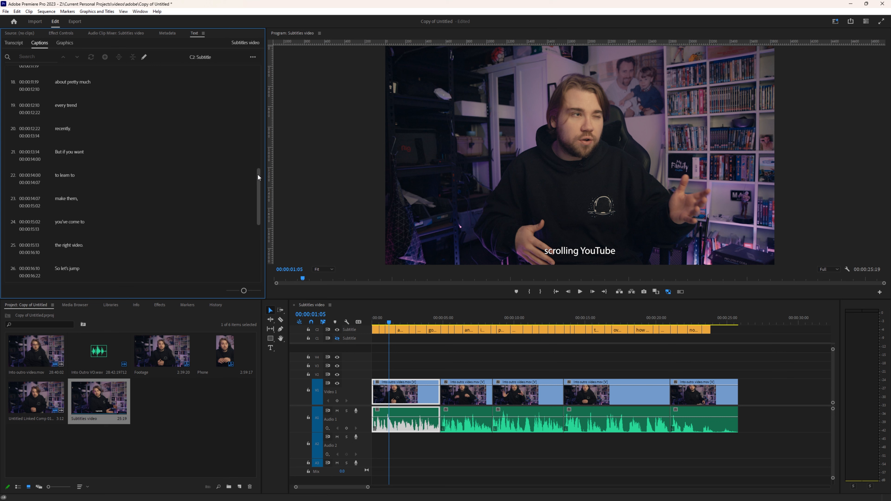
pyautogui.moveTo(258, 173); pyautogui.dragTo(256, 87)
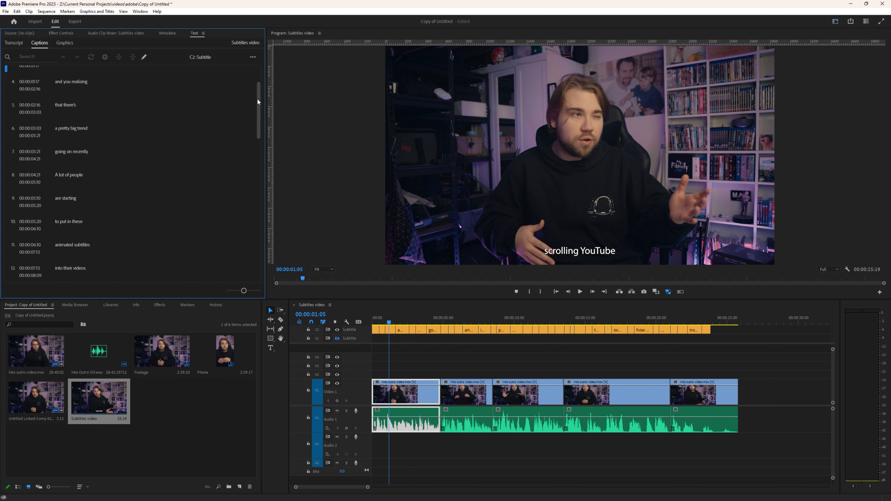
pyautogui.moveTo(257, 99); pyautogui.dragTo(264, 73)
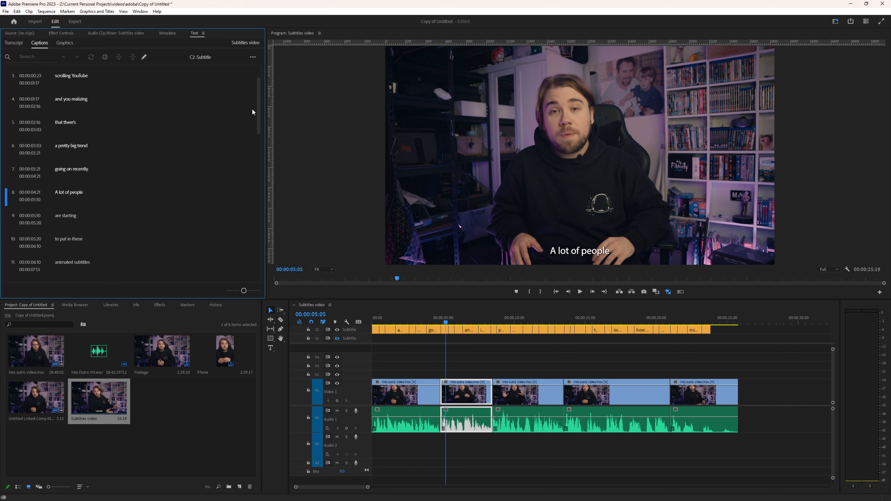
pyautogui.click(71, 97)
pyautogui.press('space')
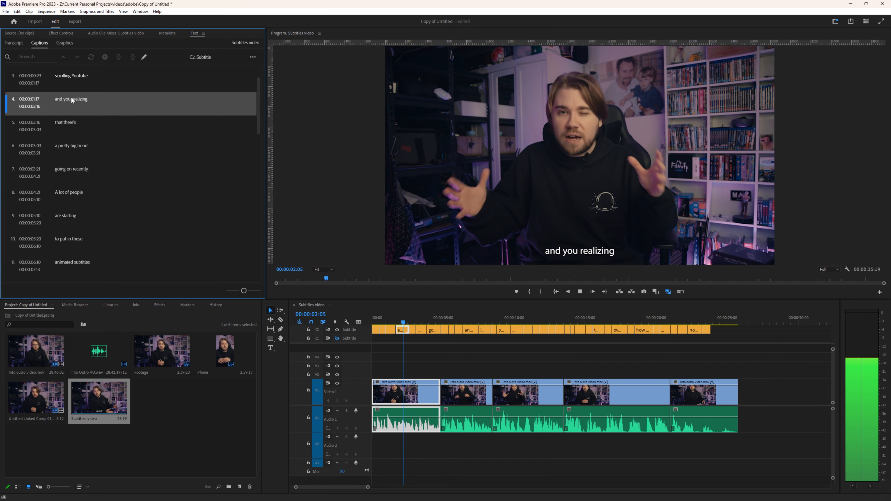
pyautogui.scroll(2, 70, 98)
pyautogui.press('space')
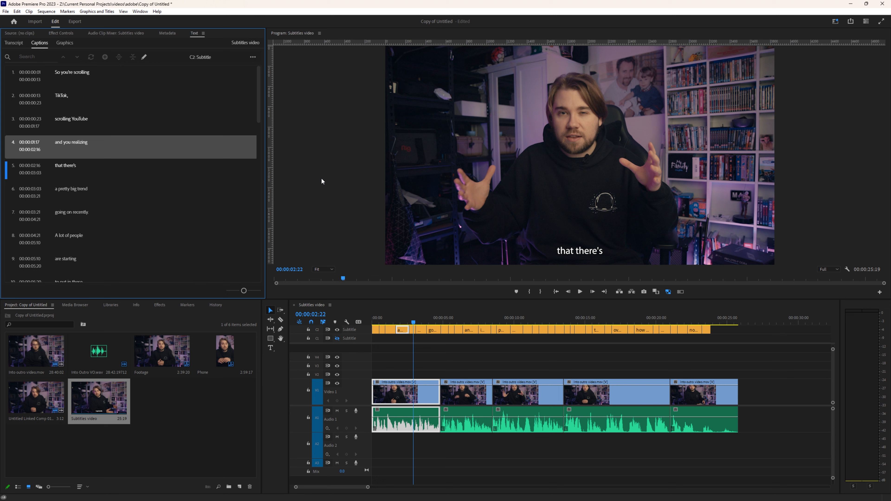
pyautogui.doubleClick(80, 144)
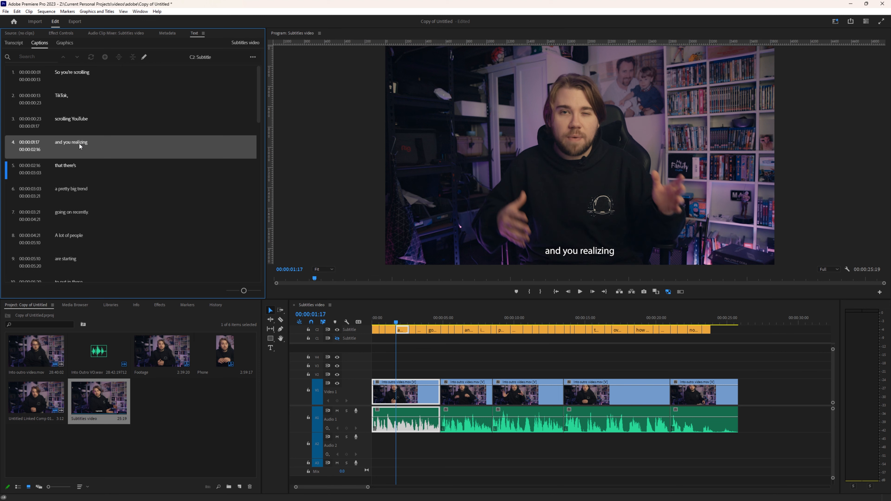
pyautogui.click(73, 144)
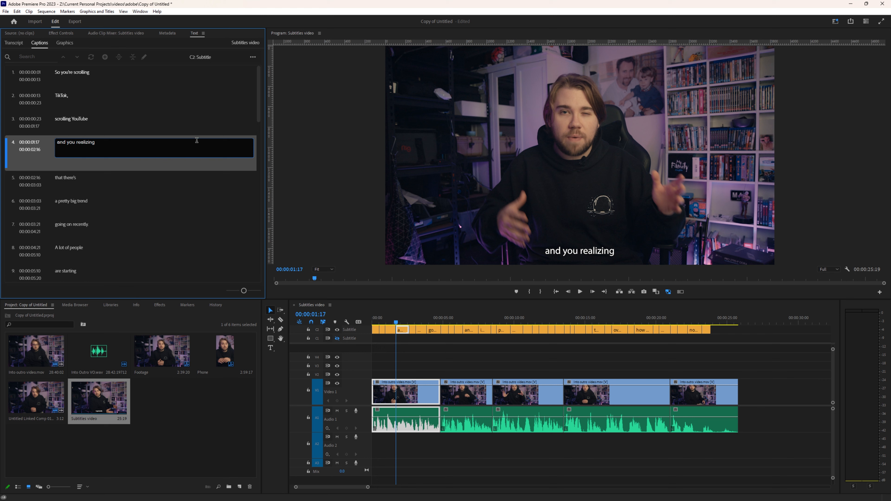
pyautogui.write("'re")
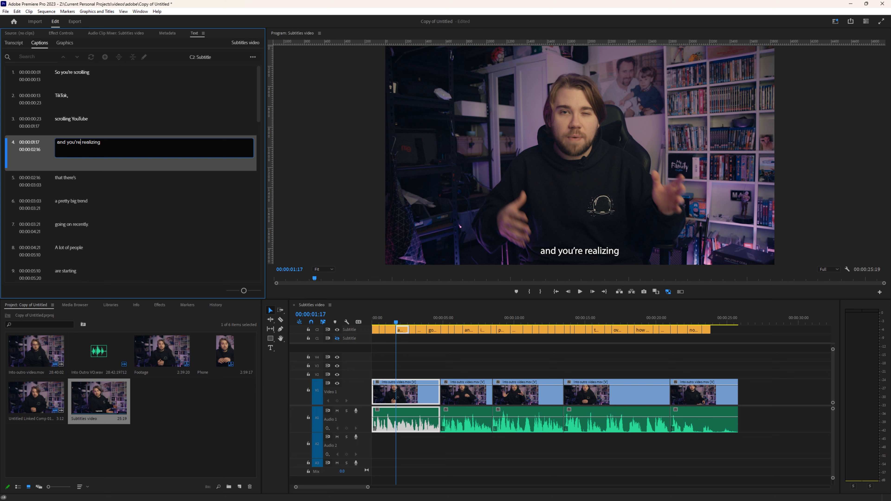
pyautogui.click(398, 327)
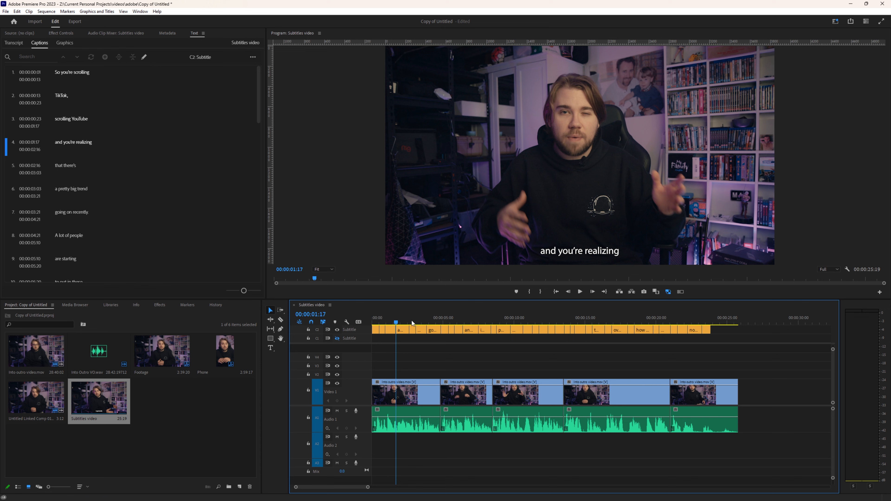
pyautogui.press('space')
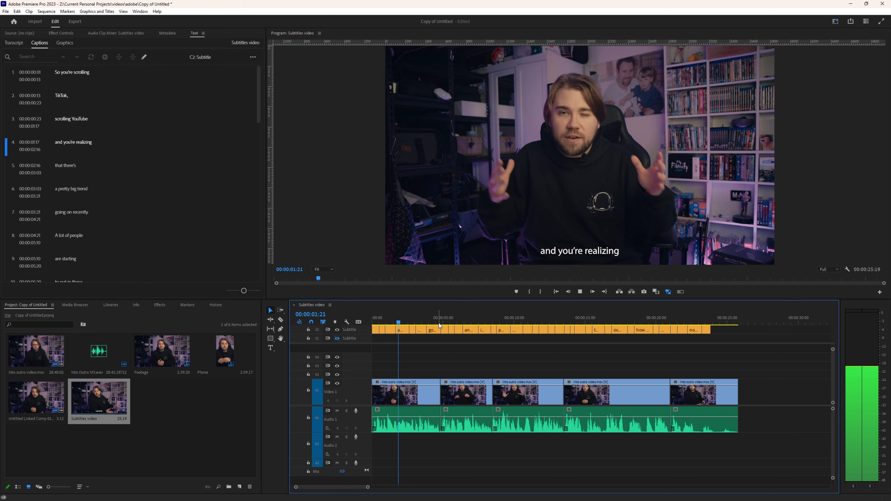
pyautogui.press('space')
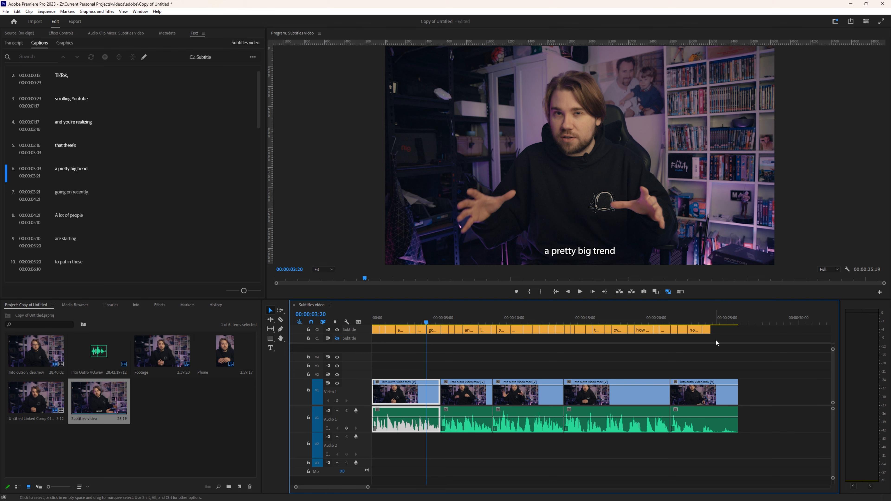
# Step: Select all caption clips and upgrade them to graphics via Graphics and Titles
pyautogui.moveTo(759, 338); pyautogui.dragTo(375, 330)
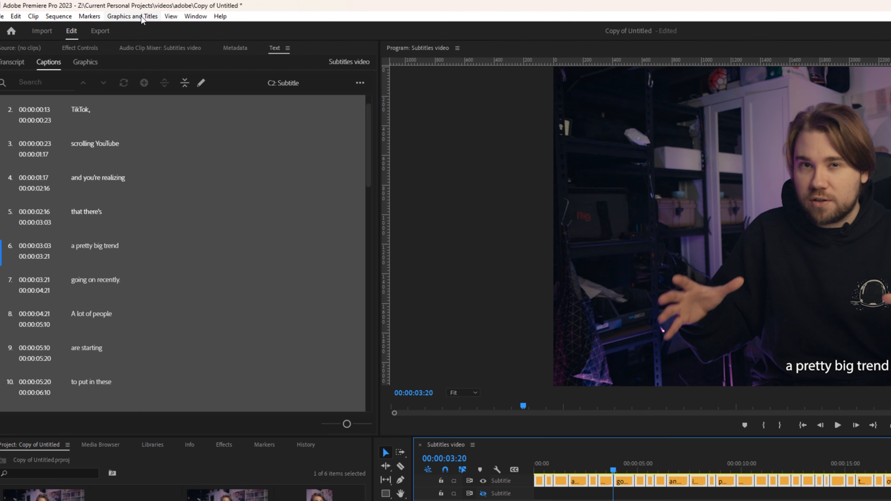
pyautogui.click(142, 16)
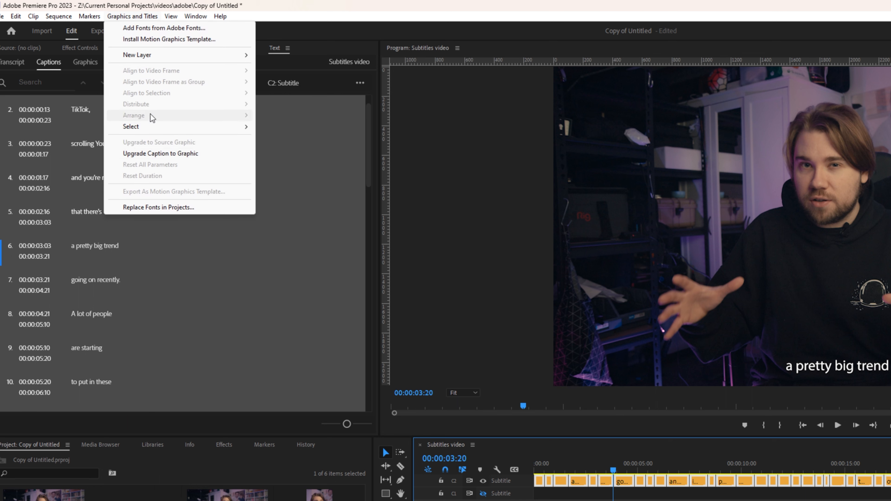
pyautogui.click(183, 157)
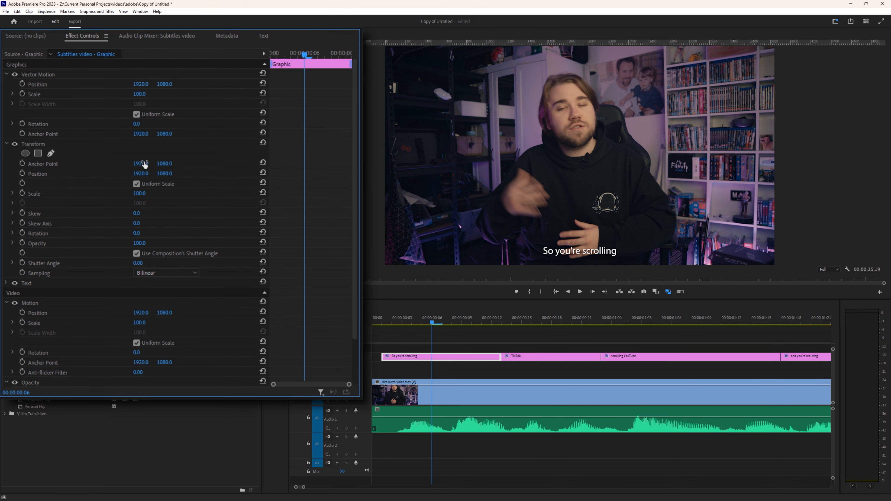
# Step: Set the first caption's Transform anchor Y 2103, Position Y 1654 and Scale 180
pyautogui.moveTo(145, 164); pyautogui.dragTo(521, 165)
pyautogui.hotkey('ctrl', 'z')
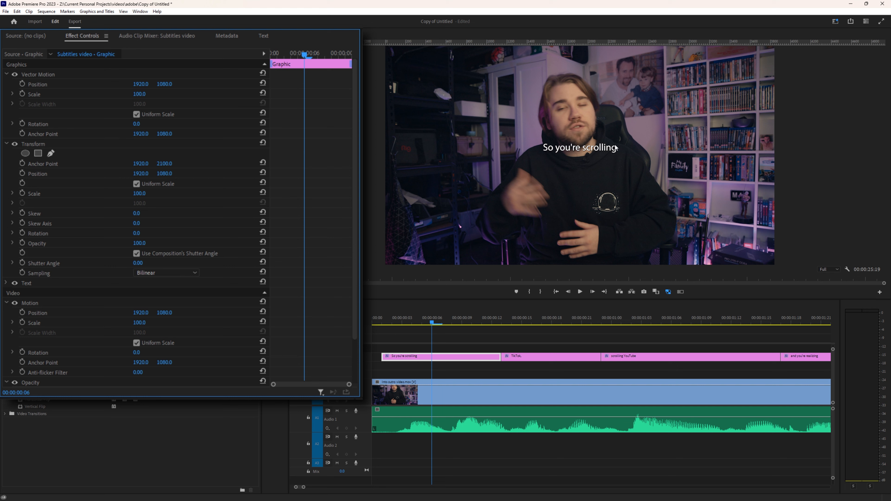
pyautogui.moveTo(141, 193); pyautogui.dragTo(2, 173)
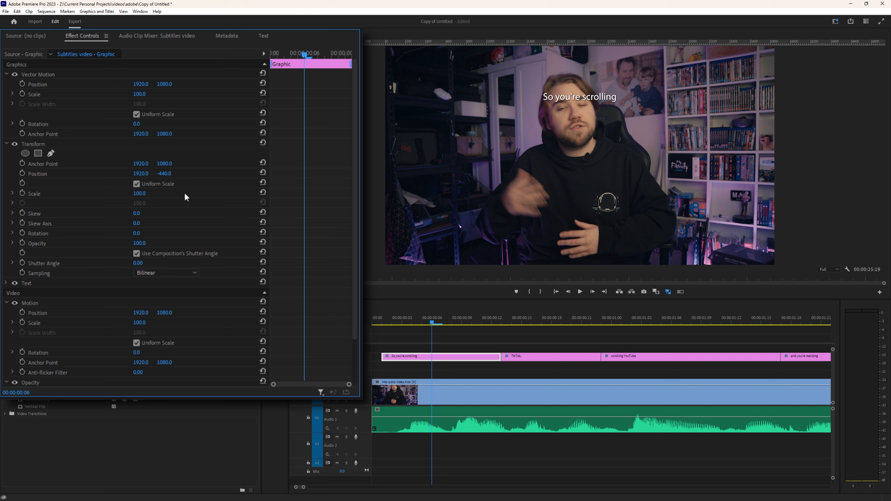
pyautogui.moveTo(144, 194)
pyautogui.mouseDown()
pyautogui.moveTo(167, 193)
pyautogui.moveTo(132, 194)
pyautogui.moveTo(146, 194)
pyautogui.mouseUp()
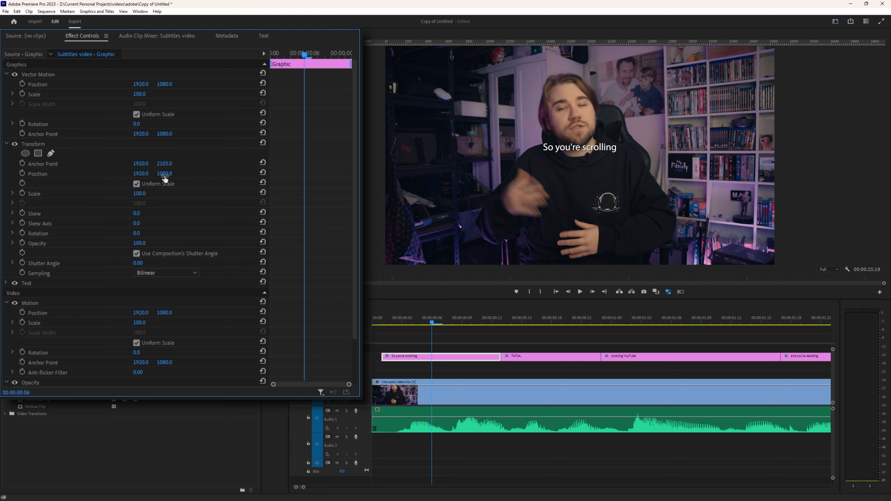
pyautogui.moveTo(165, 179); pyautogui.dragTo(183, 179)
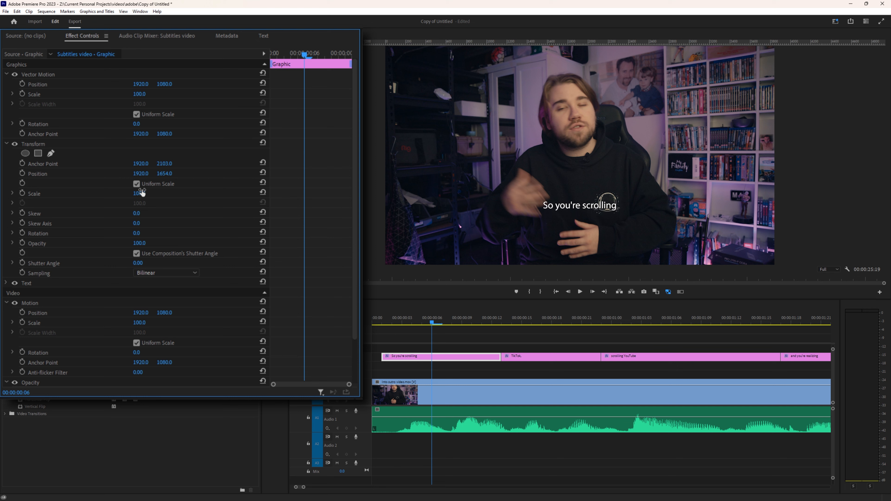
pyautogui.moveTo(142, 192); pyautogui.dragTo(166, 192)
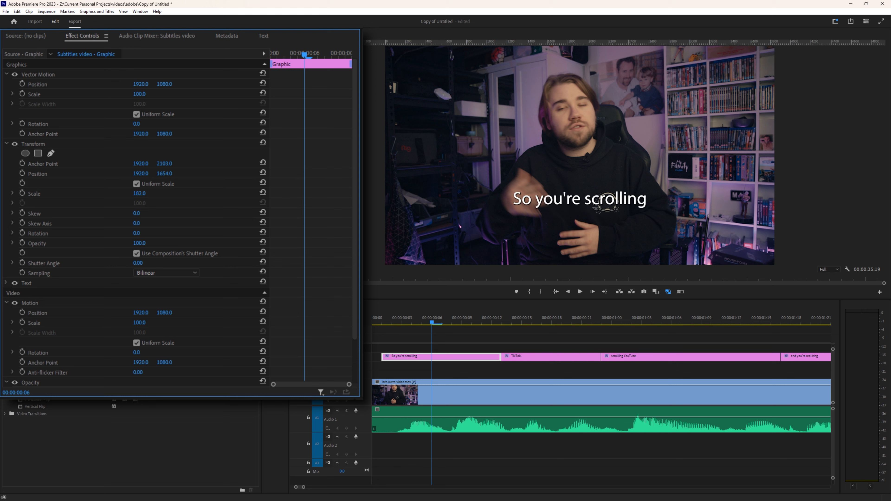
pyautogui.click(139, 193)
pyautogui.write('180')
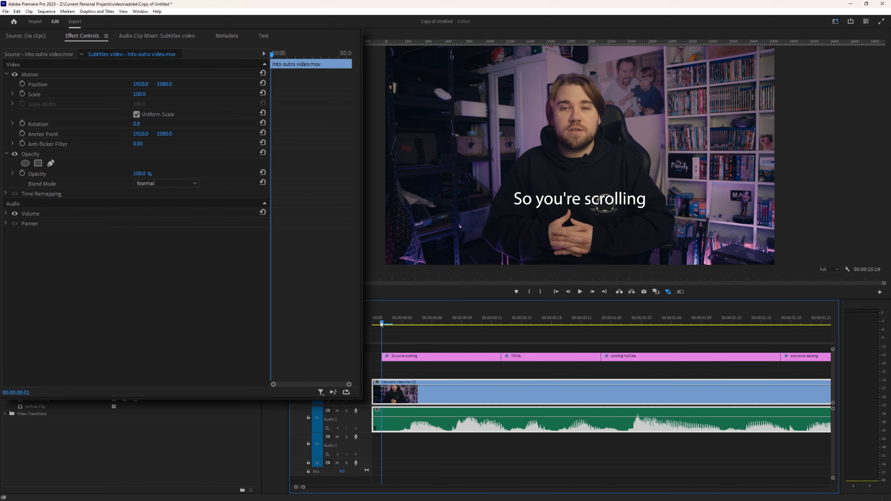
# Step: Keyframe Scale from 0 at the caption's first frame up to 180 a few frames later
pyautogui.click(413, 357)
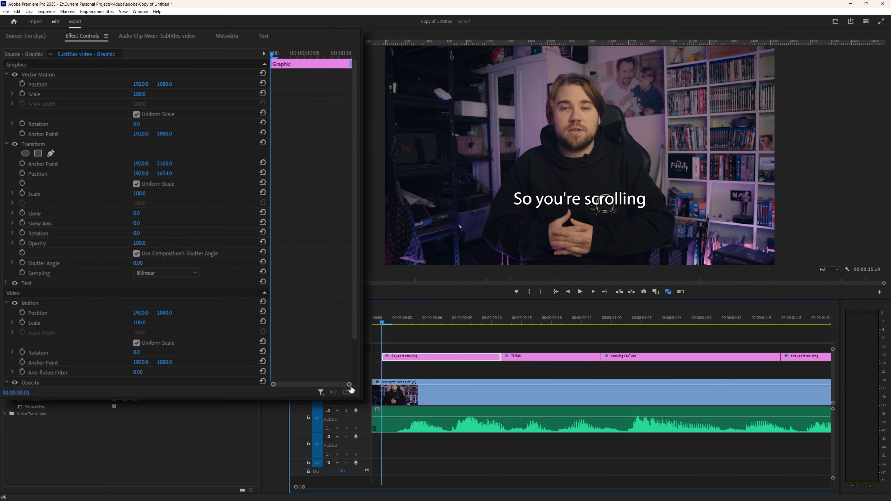
pyautogui.moveTo(349, 384); pyautogui.dragTo(314, 384)
pyautogui.click(23, 193)
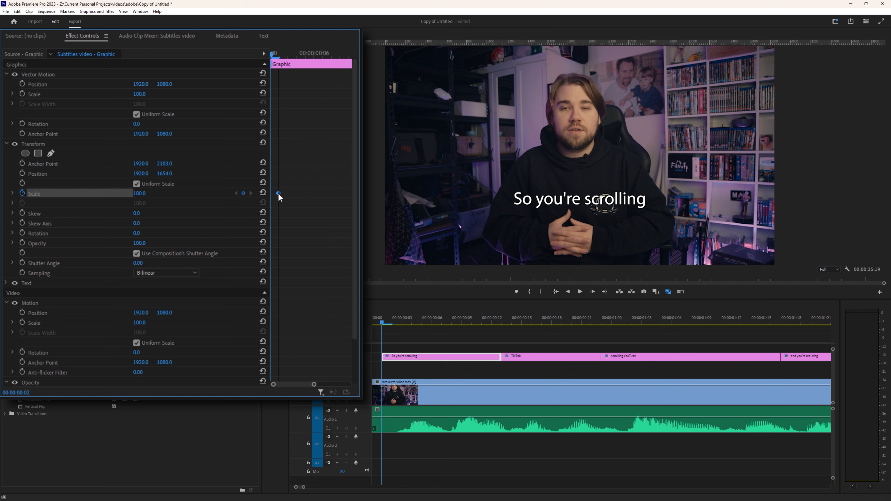
pyautogui.moveTo(278, 193); pyautogui.dragTo(304, 193)
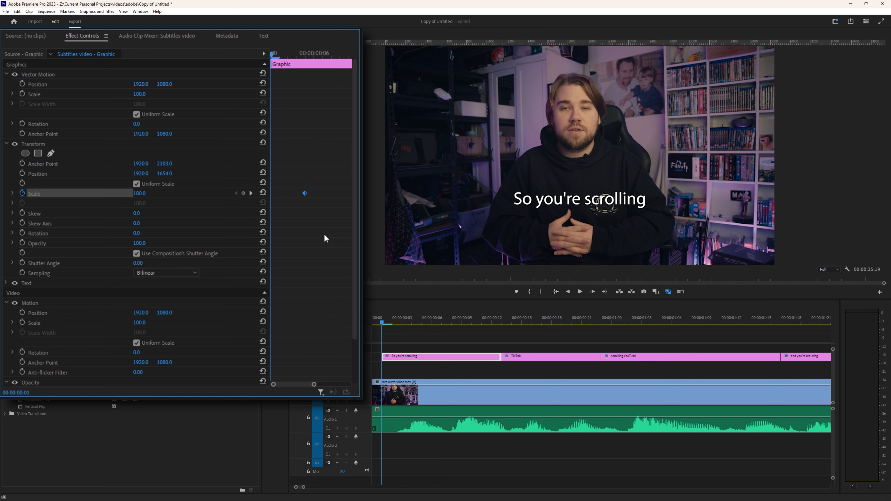
pyautogui.click(142, 193)
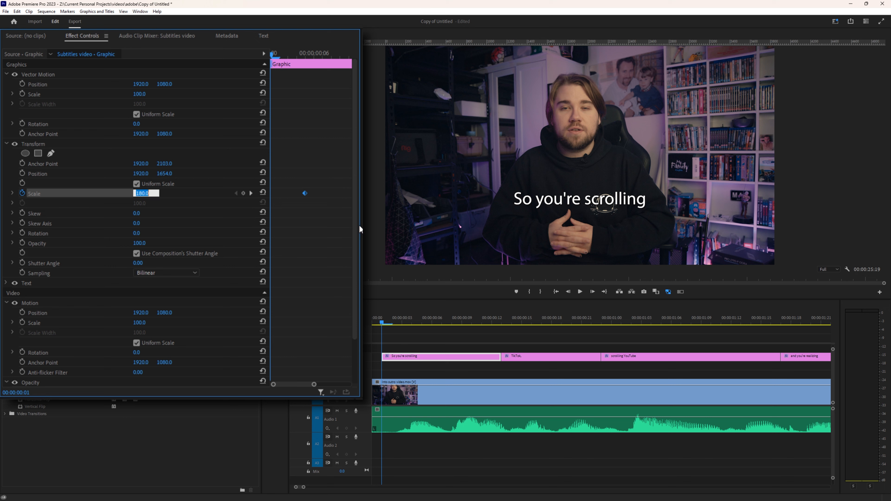
pyautogui.write('0')
pyautogui.press('Return')
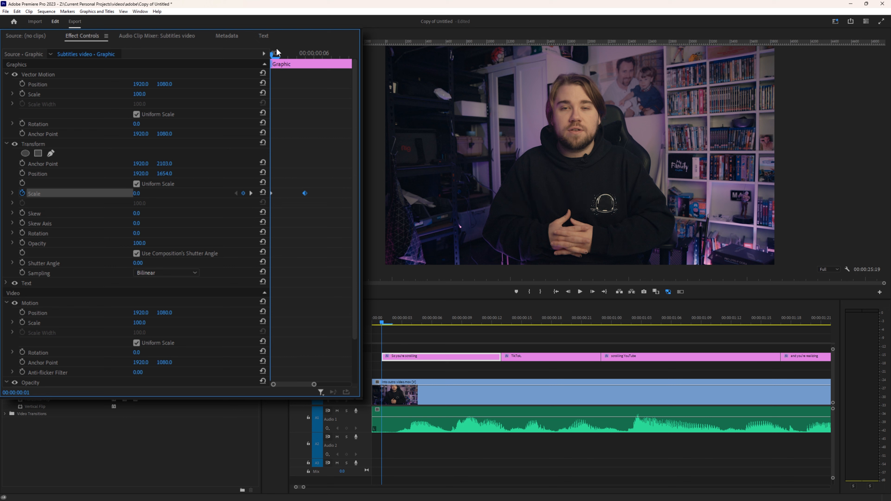
# Step: Apply Ease In to the scale keyframes and play back the pop-in animation
pyautogui.moveTo(277, 48); pyautogui.dragTo(243, 66)
pyautogui.rightClick(304, 193)
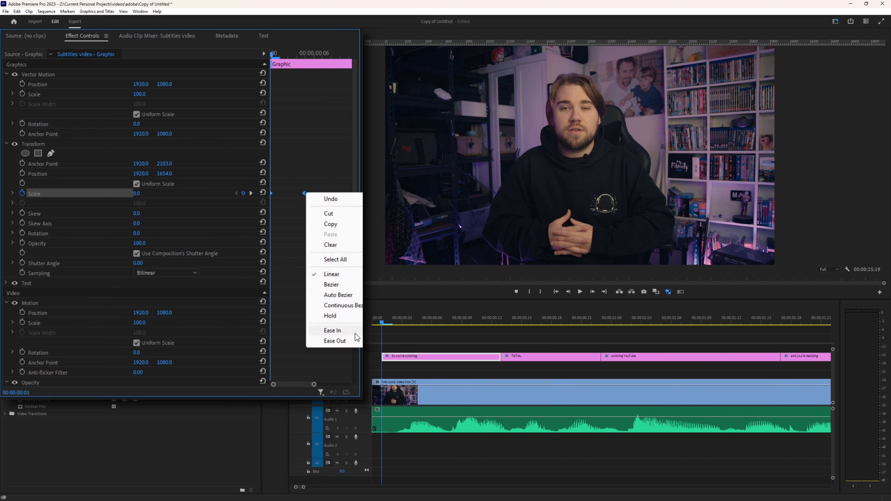
pyautogui.click(331, 330)
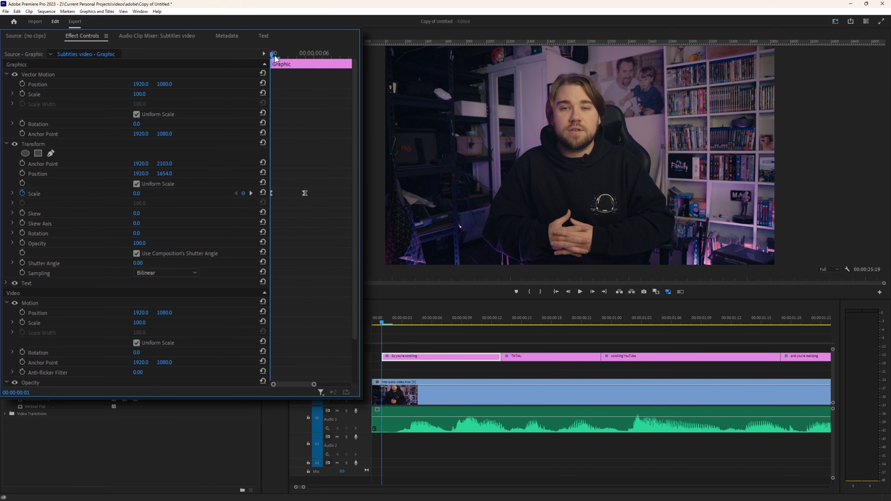
pyautogui.press('space')
pyautogui.moveTo(416, 319); pyautogui.dragTo(373, 325)
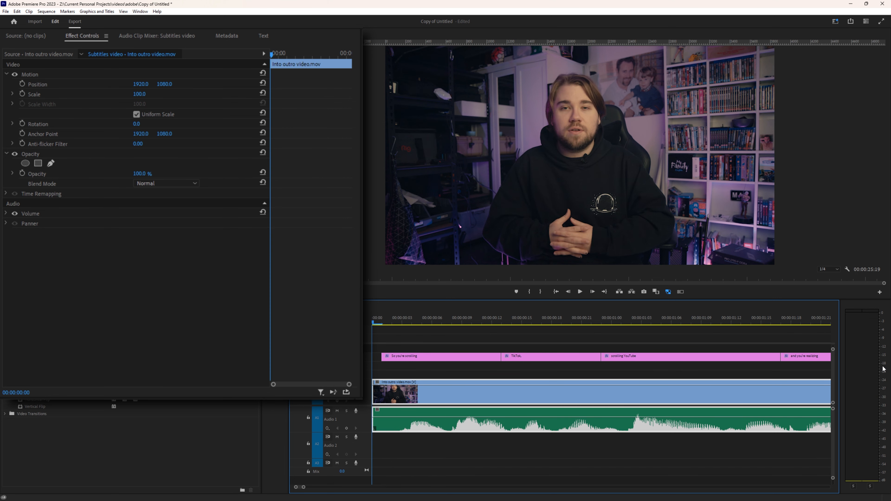
pyautogui.click(442, 323)
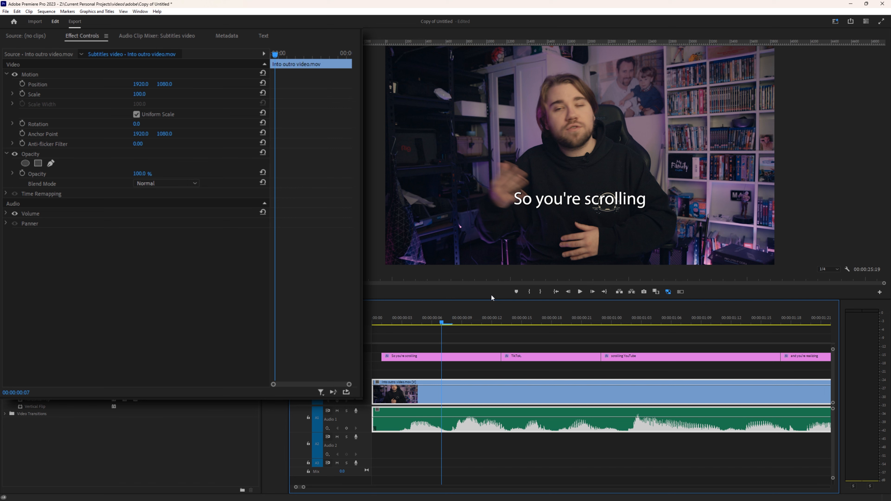
pyautogui.click(458, 357)
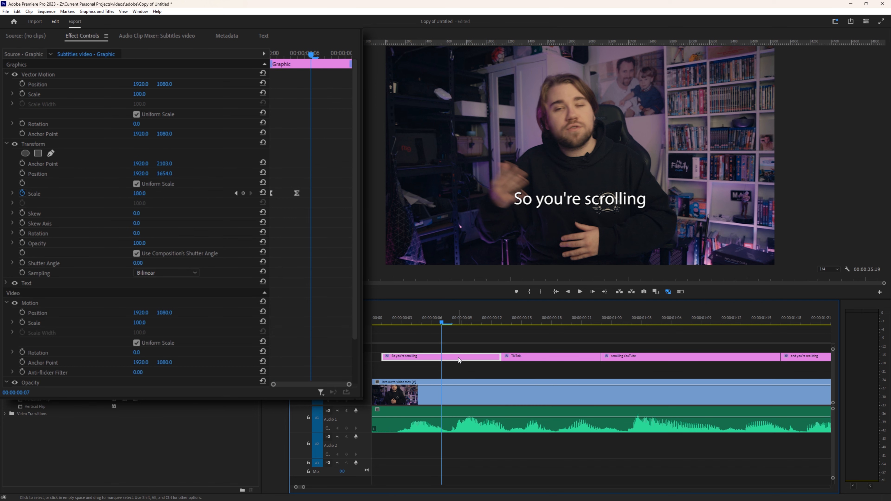
# Step: Change the 'So you're scrolling' caption font to Bauhaus 93 and open the Fill colour picker
pyautogui.click(6, 285)
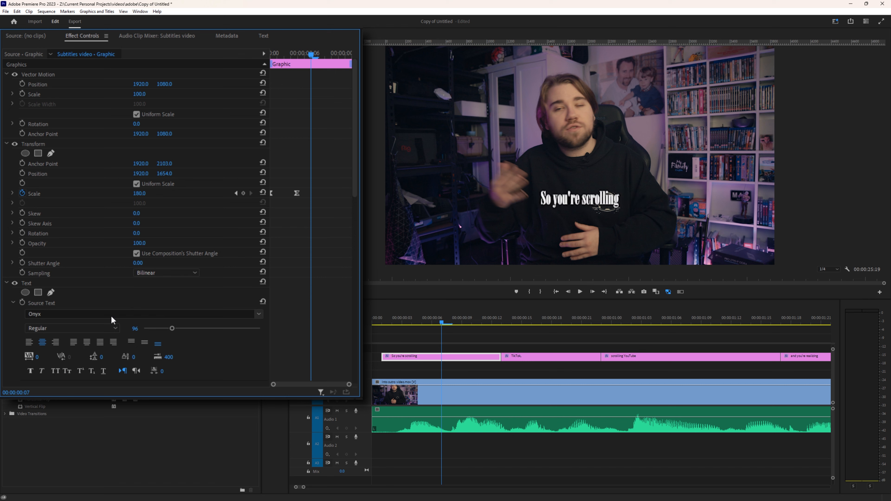
pyautogui.scroll(-5, 296, 305)
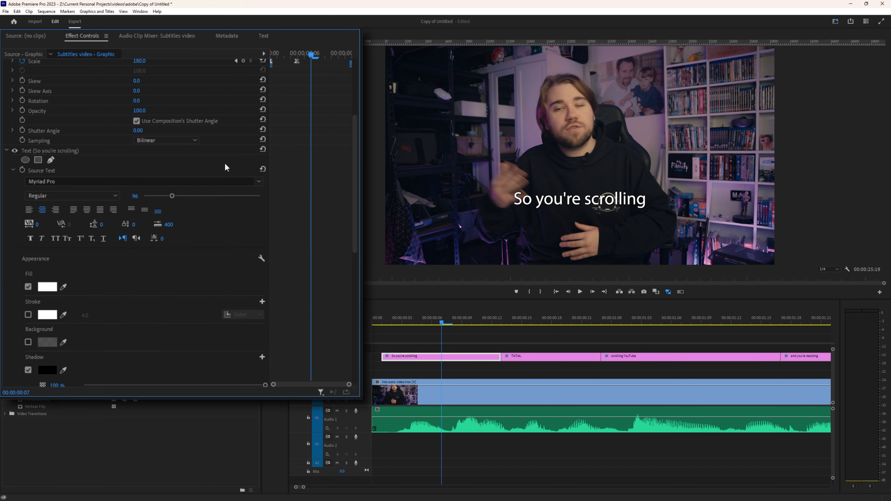
pyautogui.click(262, 182)
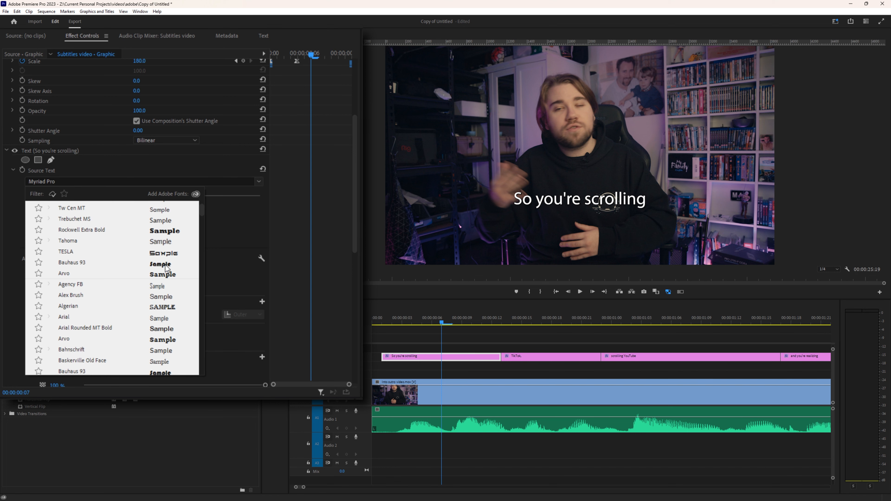
pyautogui.click(166, 264)
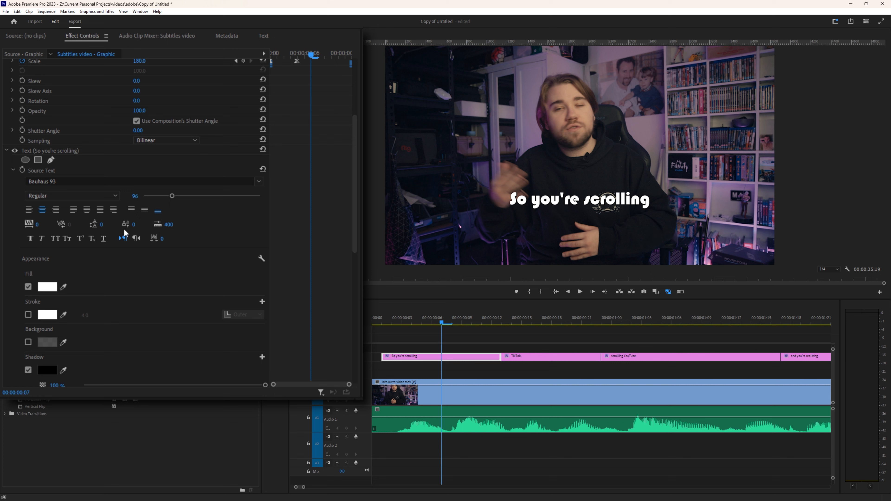
pyautogui.scroll(4, 176, 206)
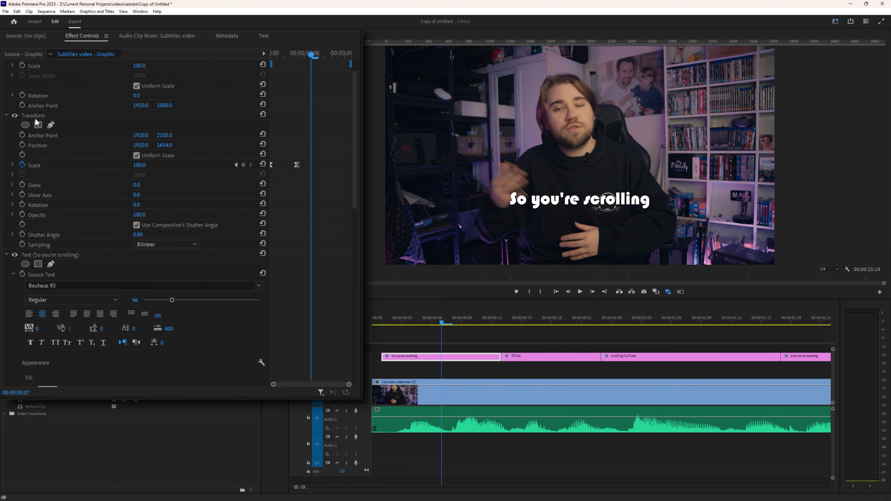
pyautogui.scroll(-7, 154, 218)
pyautogui.scroll(2, 153, 219)
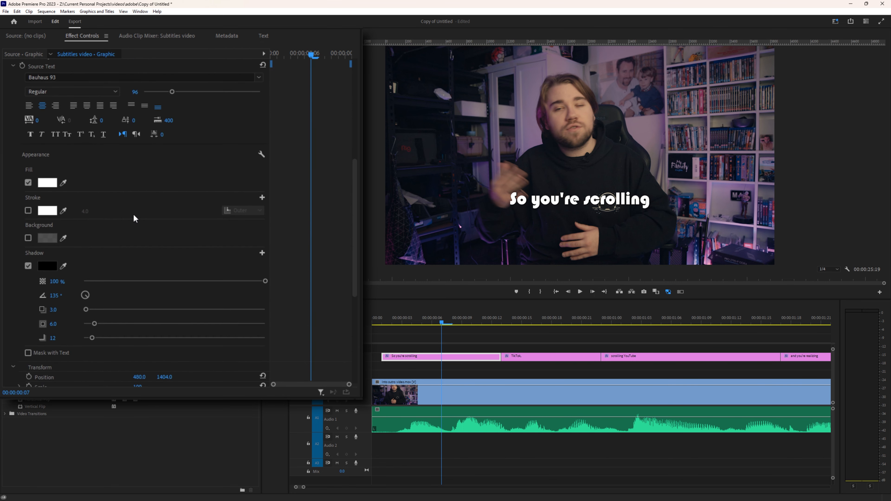
pyautogui.click(35, 141)
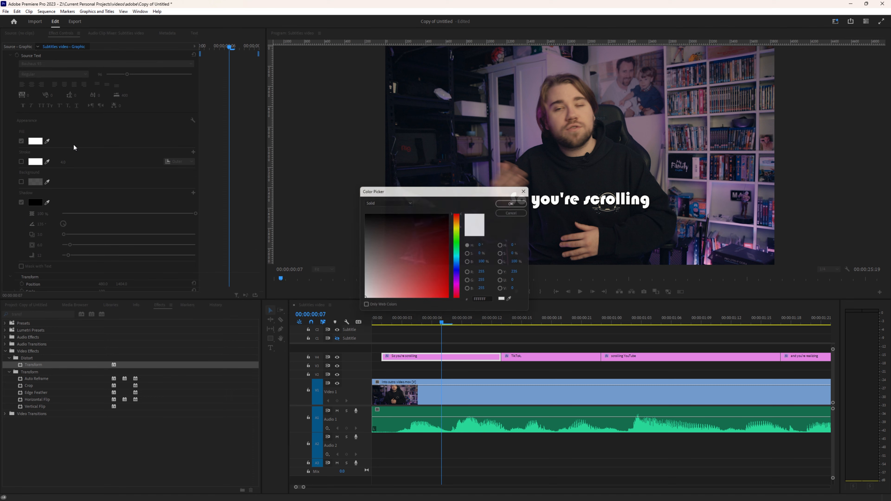
# Step: Set the caption's fill colour to orange D04E00
pyautogui.moveTo(458, 215); pyautogui.dragTo(450, 285)
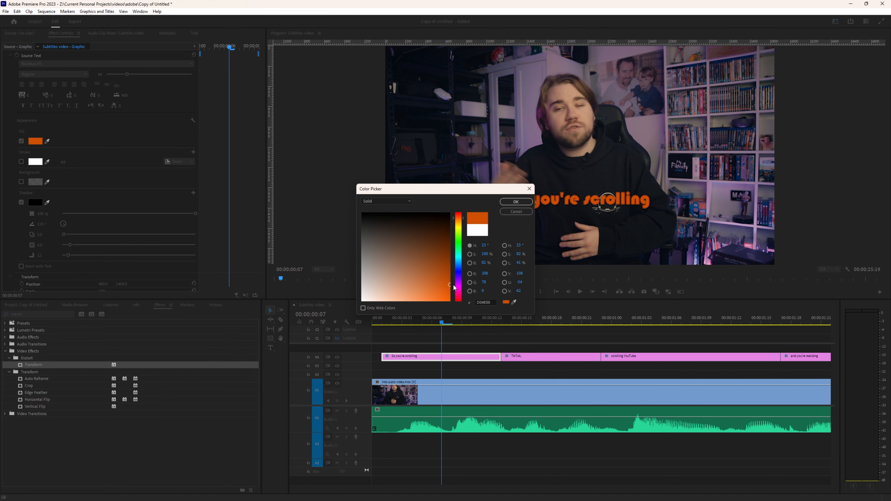
pyautogui.moveTo(460, 189); pyautogui.dragTo(226, 133)
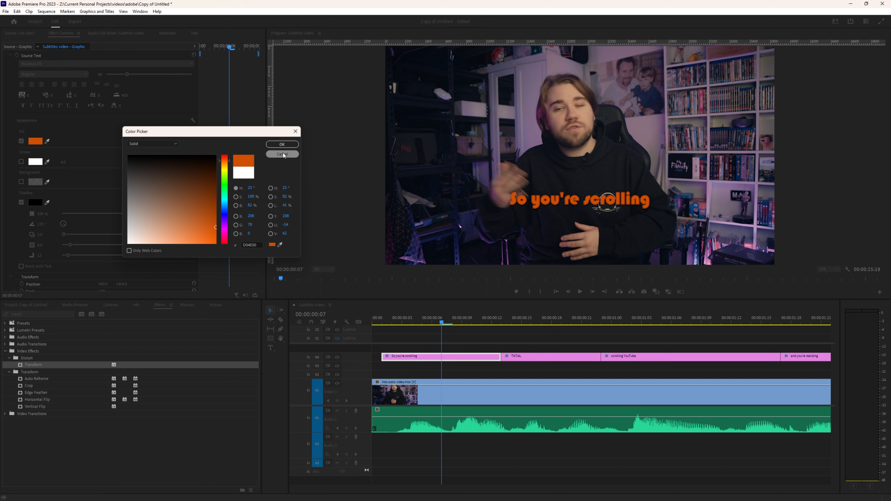
pyautogui.click(282, 144)
# Step: Add a black outer stroke of width 6 to the caption text
pyautogui.click(21, 162)
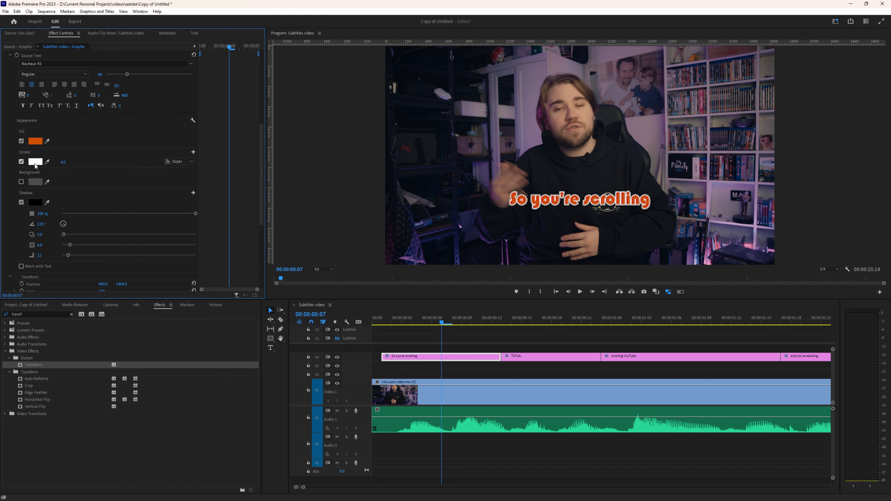
pyautogui.moveTo(63, 163); pyautogui.dragTo(66, 162)
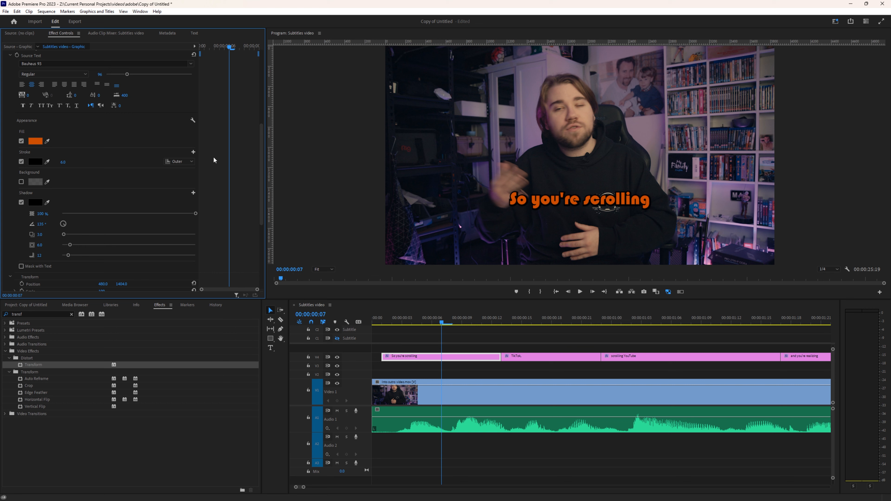
pyautogui.click(452, 320)
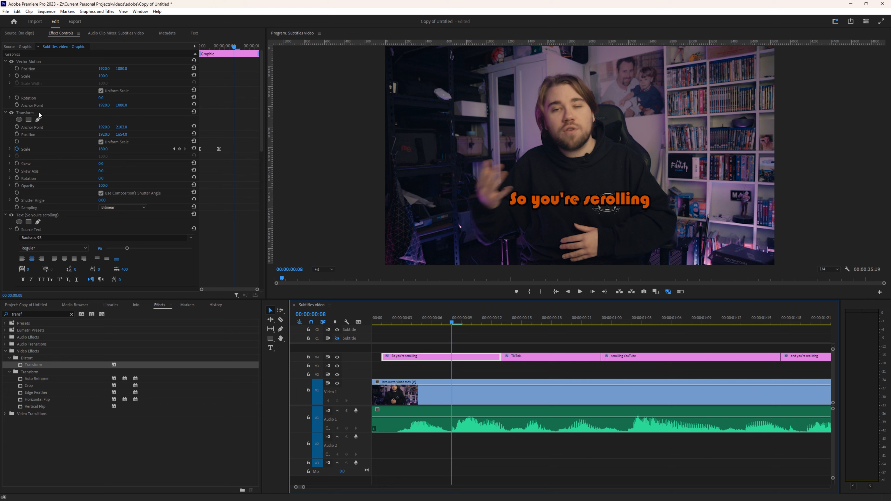
# Step: Set the Transform shutter angle to 150, then select the first caption 'So you're scrolling'
pyautogui.click(102, 200)
pyautogui.write('150')
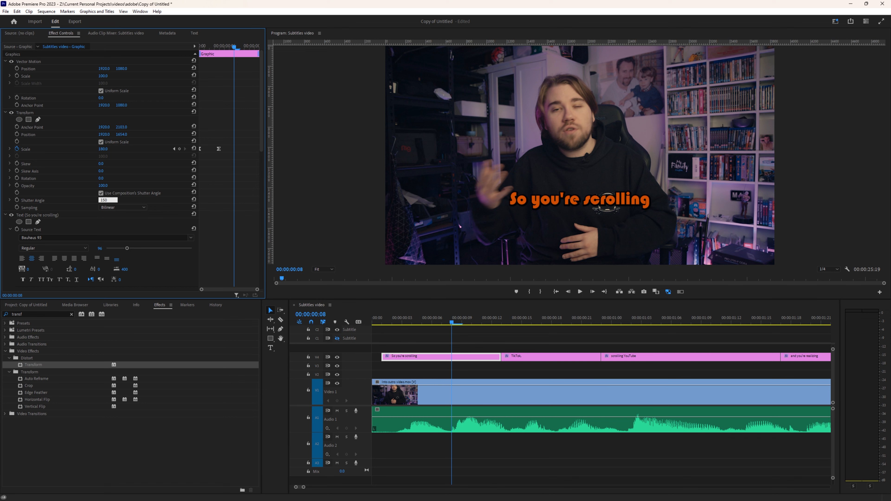
pyautogui.press('Return')
pyautogui.moveTo(452, 322); pyautogui.dragTo(390, 325)
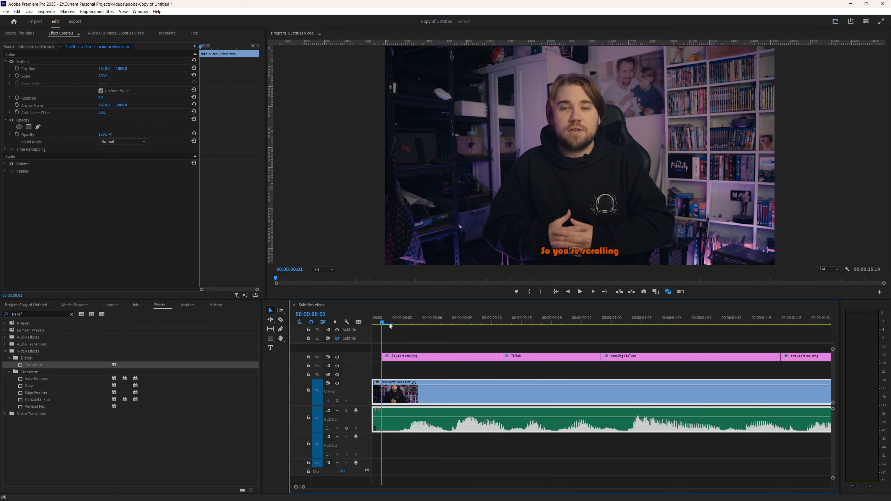
pyautogui.click(615, 242)
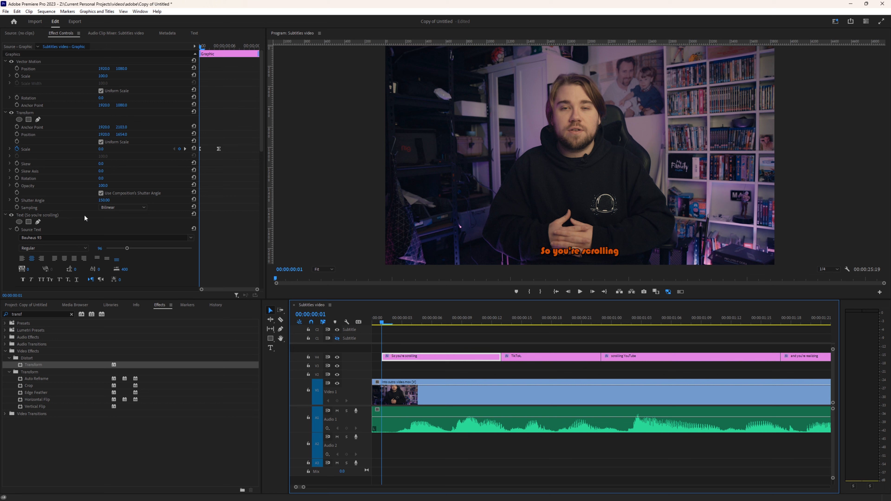
# Step: Keyframe the first caption's Opacity from 0% to 100% over its opening frames and preview the fade
pyautogui.click(29, 61)
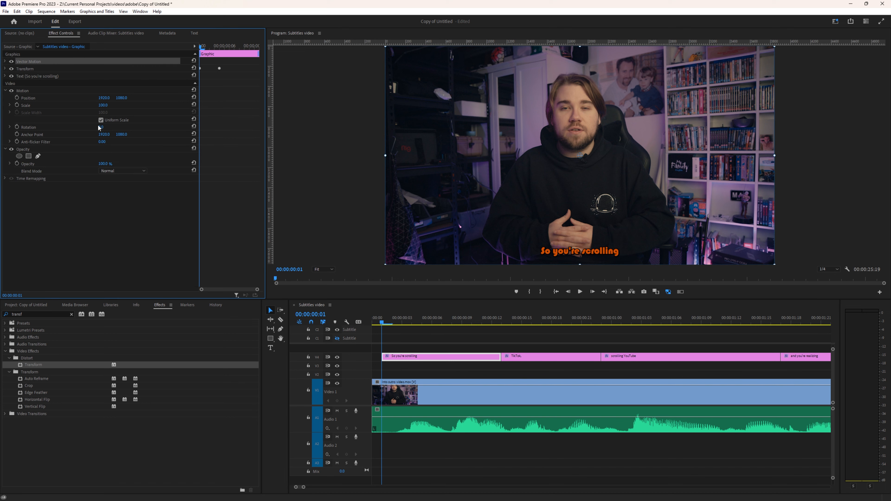
pyautogui.click(5, 68)
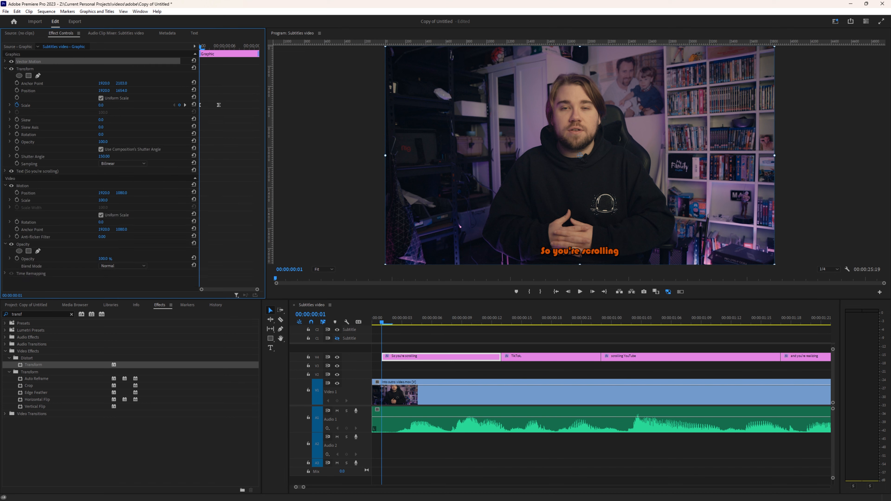
pyautogui.click(5, 69)
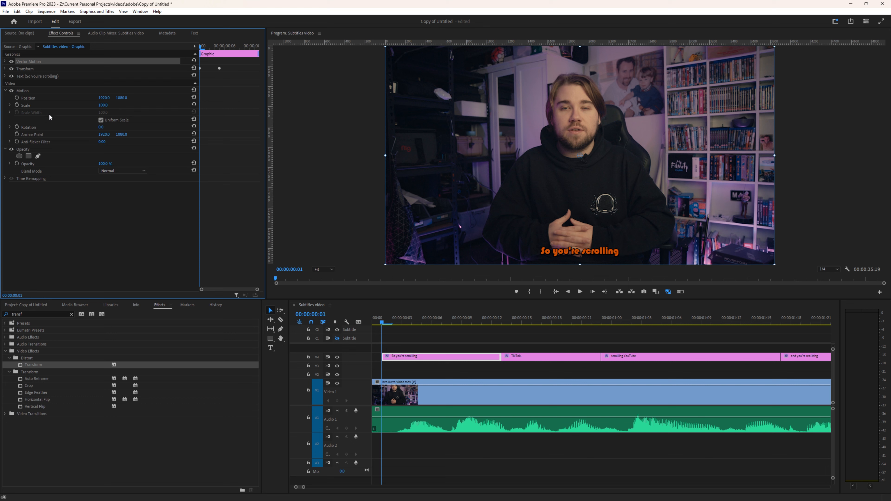
pyautogui.click(17, 163)
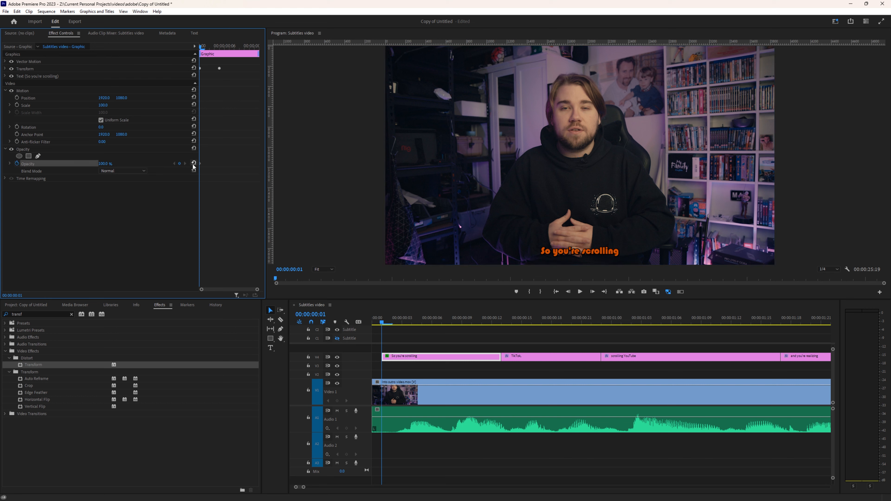
pyautogui.click(201, 163)
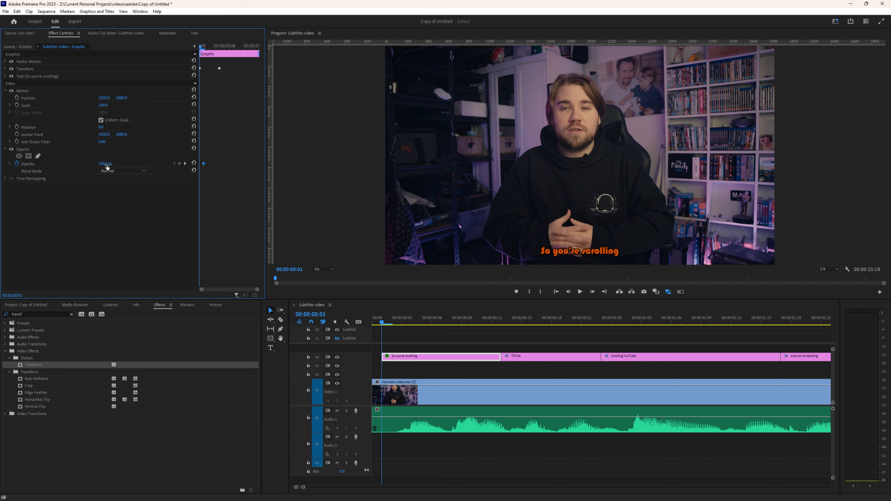
pyautogui.moveTo(106, 164); pyautogui.dragTo(88, 295)
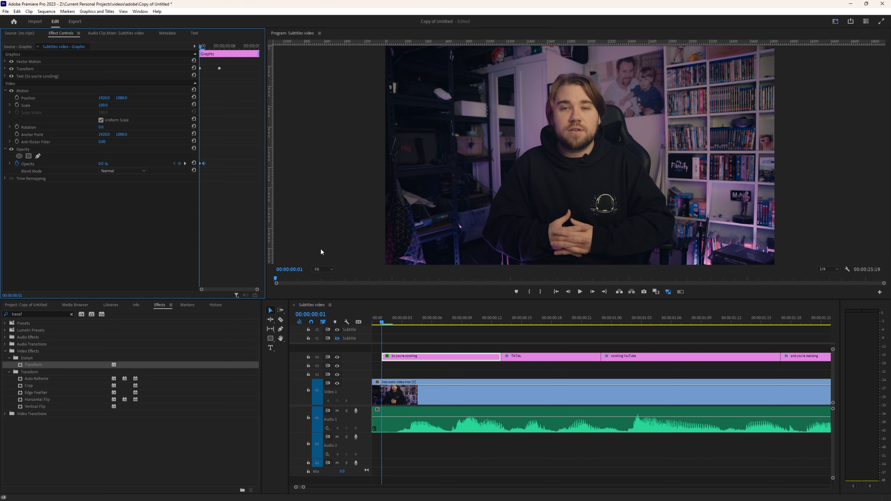
pyautogui.click(390, 323)
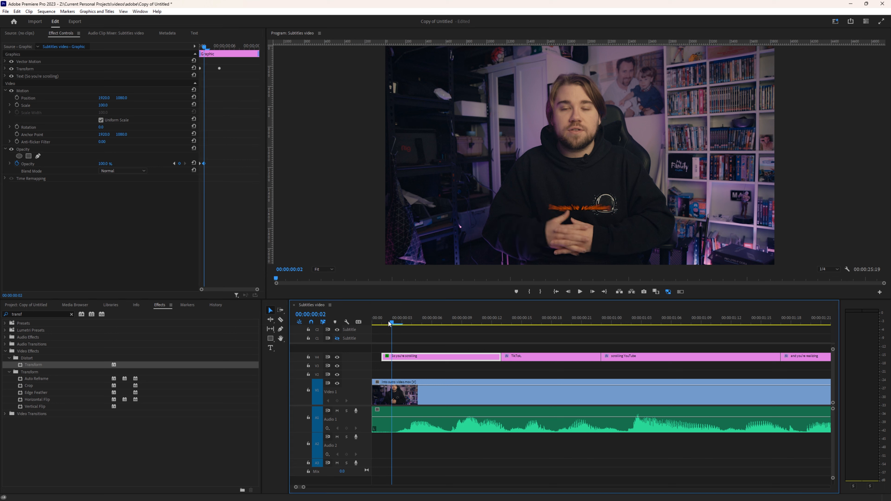
pyautogui.moveTo(389, 322); pyautogui.dragTo(462, 323)
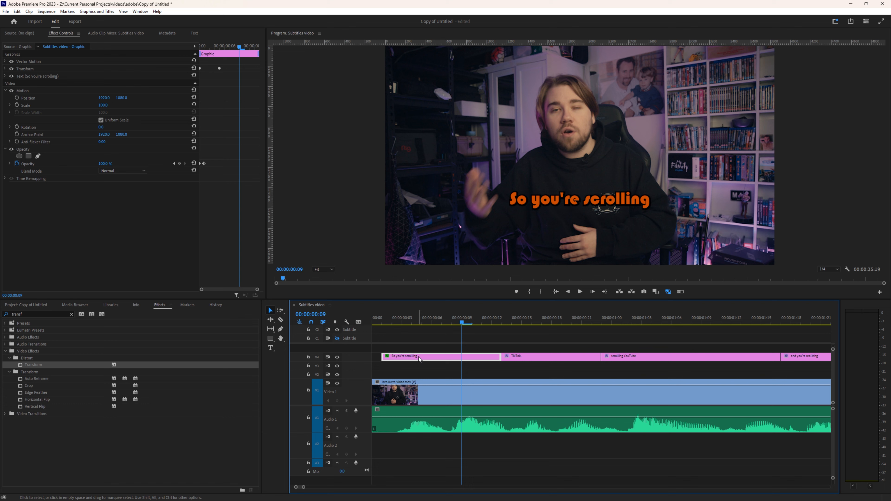
# Step: Copy the first caption's attributes and paste them onto all the other subtitle clips
pyautogui.rightClick(431, 359)
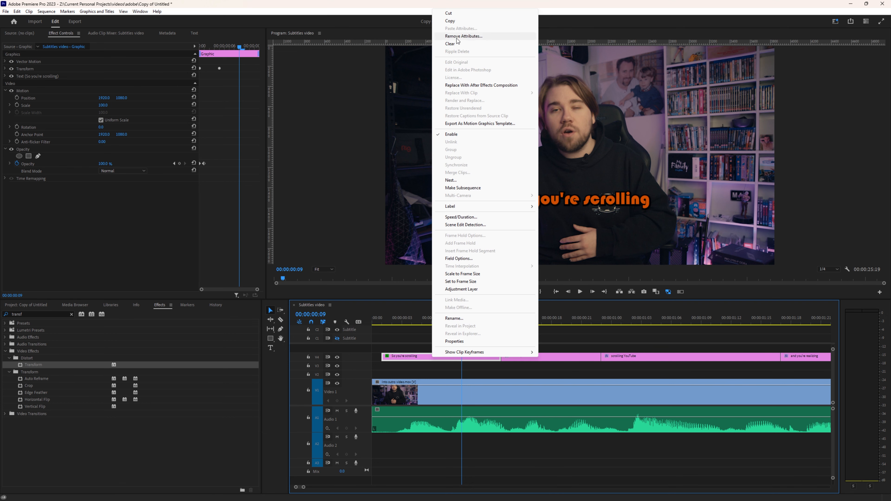
pyautogui.click(450, 20)
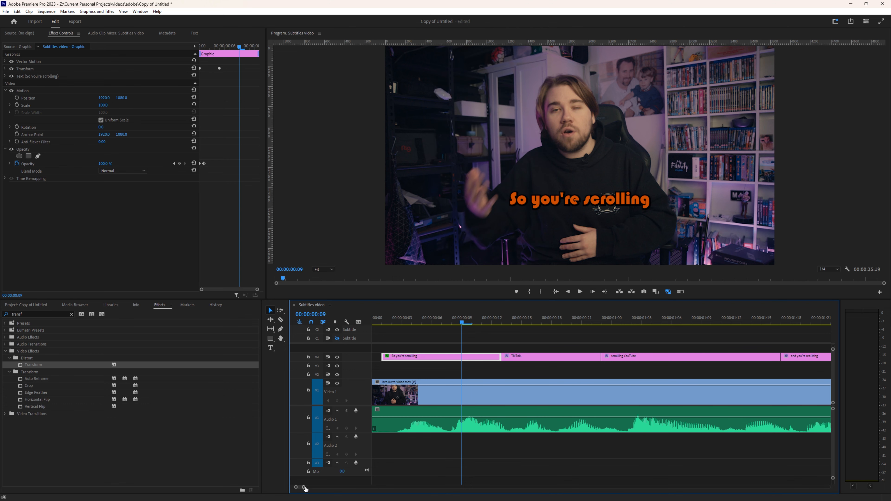
pyautogui.moveTo(303, 488); pyautogui.dragTo(373, 488)
pyautogui.moveTo(746, 360); pyautogui.dragTo(383, 340)
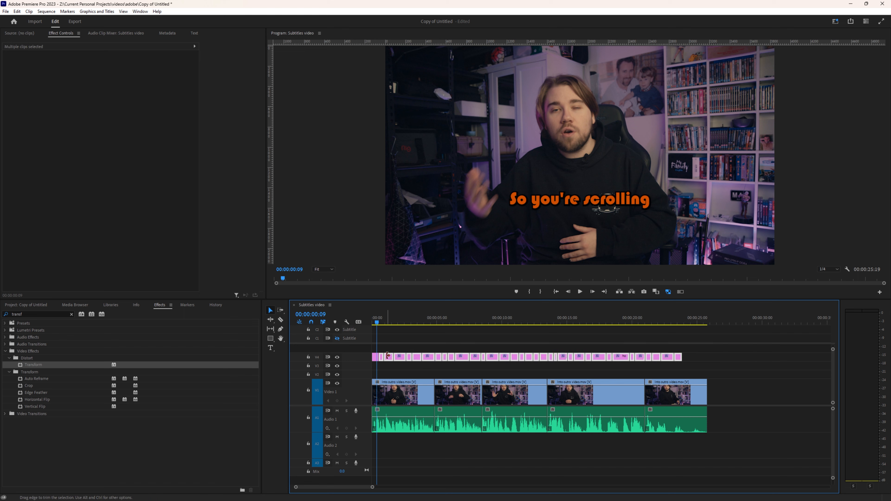
pyautogui.rightClick(390, 360)
pyautogui.click(419, 39)
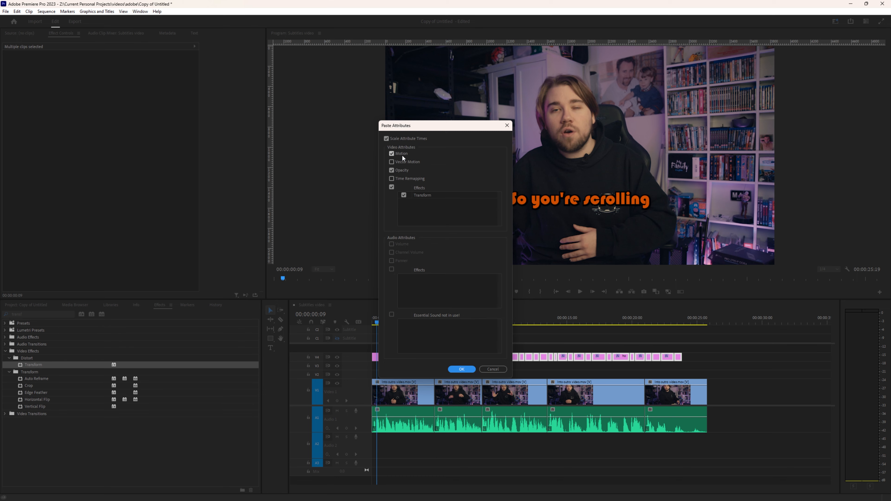
pyautogui.click(469, 368)
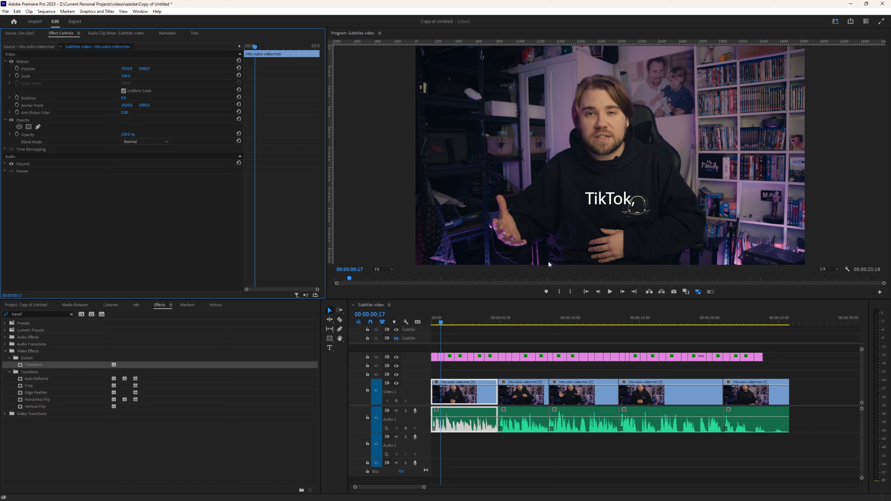
# Step: Scrub back near the start and marquee-select all the subtitle clips on V4
pyautogui.moveTo(437, 322); pyautogui.dragTo(434, 322)
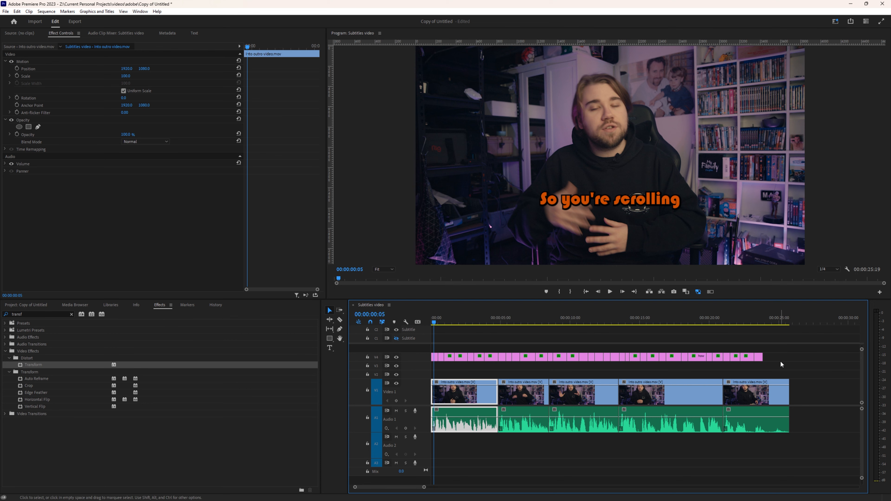
pyautogui.moveTo(783, 367); pyautogui.dragTo(443, 353)
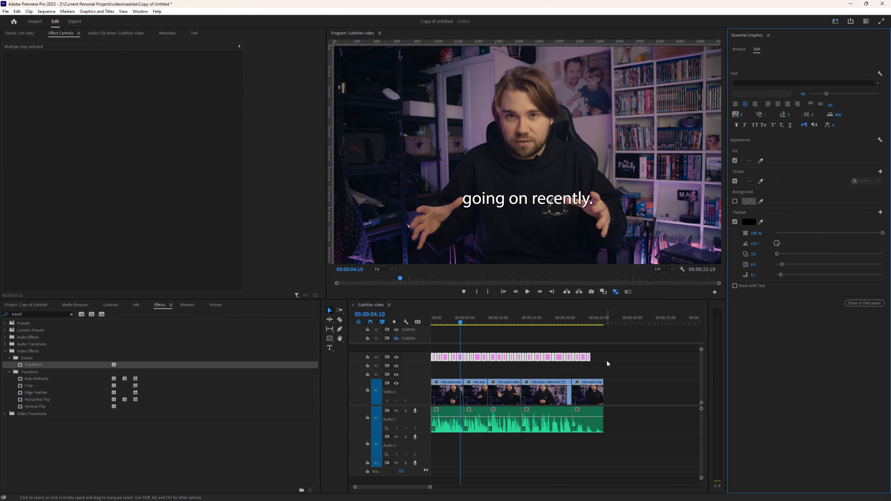
pyautogui.moveTo(606, 361); pyautogui.dragTo(361, 345)
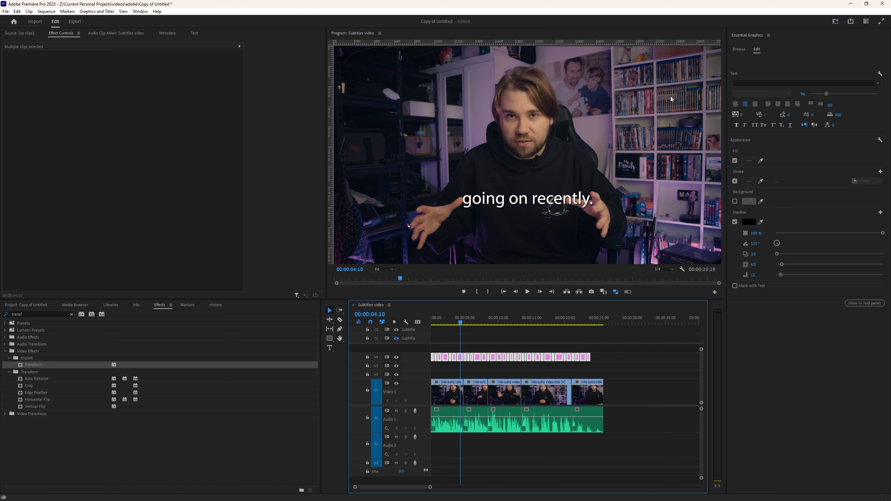
# Step: Set the subtitle font to Rockwell Extra Bold with an orange fill
pyautogui.click(878, 83)
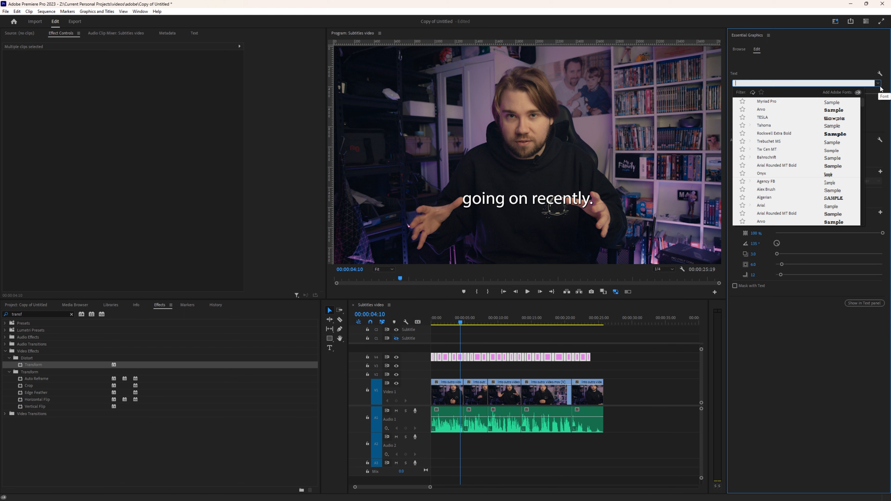
pyautogui.click(838, 134)
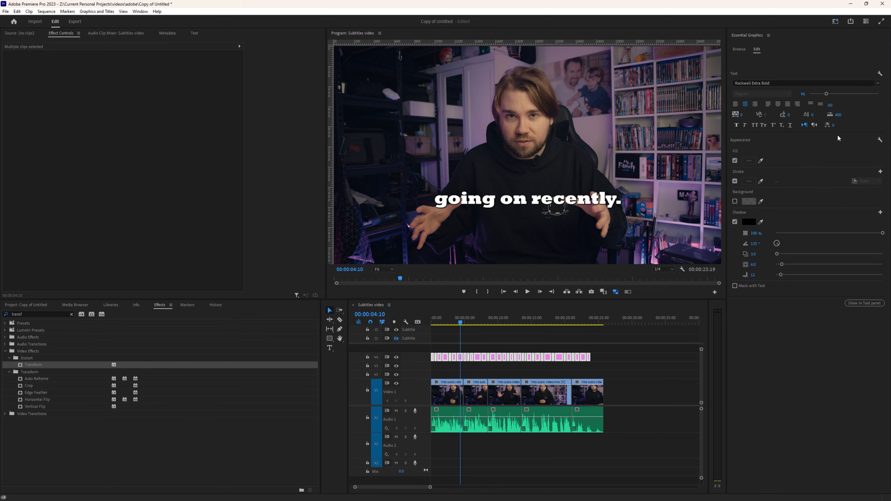
pyautogui.click(747, 162)
pyautogui.click(282, 147)
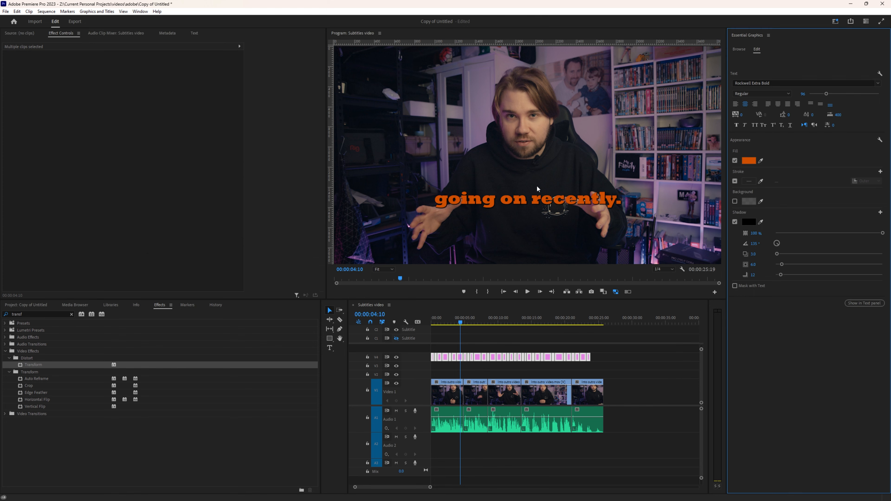
# Step: Add a black stroke, increase the shadow distance to 24.7, and deselect the clips
pyautogui.click(736, 182)
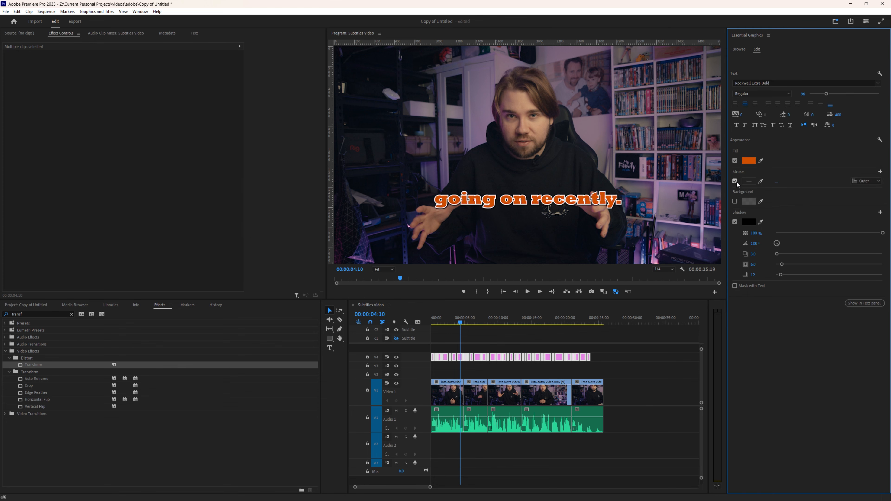
pyautogui.click(749, 181)
pyautogui.moveTo(203, 201); pyautogui.dragTo(126, 101)
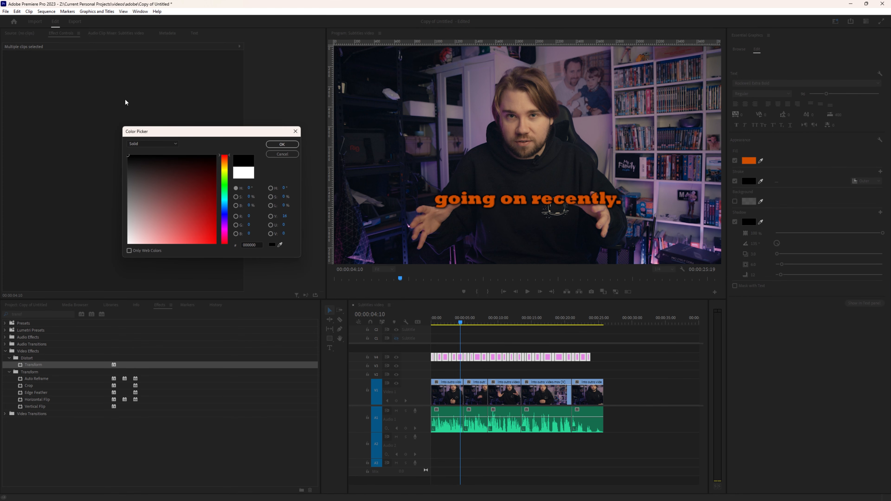
pyautogui.click(276, 145)
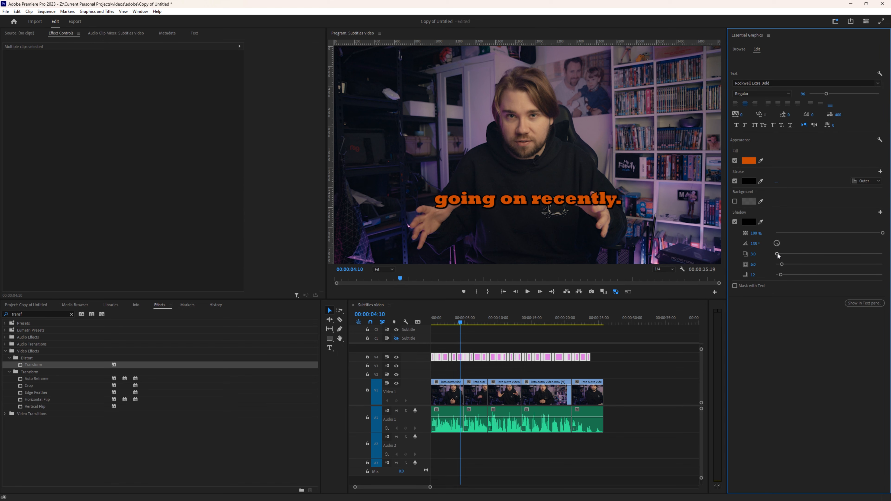
pyautogui.moveTo(778, 254)
pyautogui.mouseDown()
pyautogui.moveTo(797, 254)
pyautogui.moveTo(784, 255)
pyautogui.mouseUp()
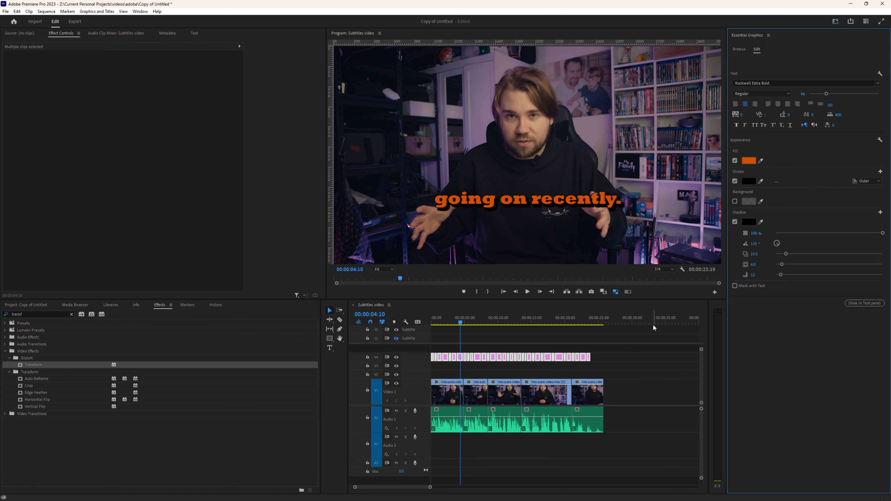
pyautogui.click(576, 369)
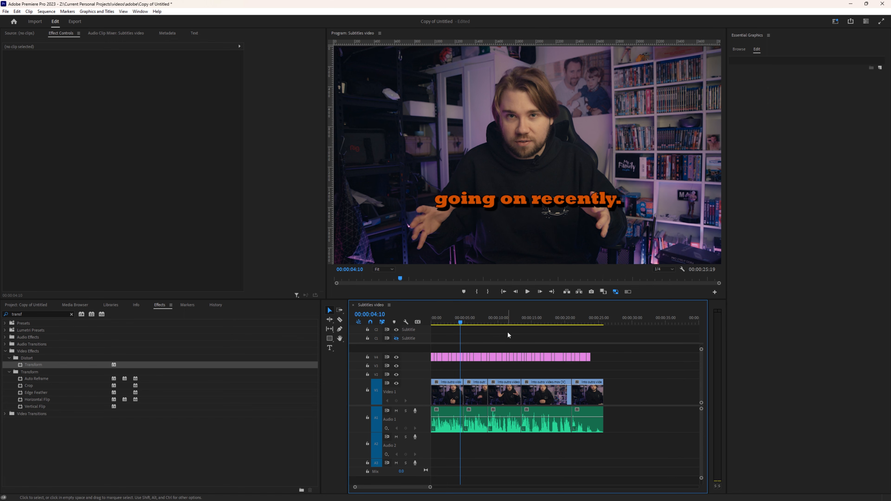
# Step: Close the Essential Graphics panel and play back the sequence to review the orange captions
pyautogui.moveTo(480, 322); pyautogui.dragTo(356, 323)
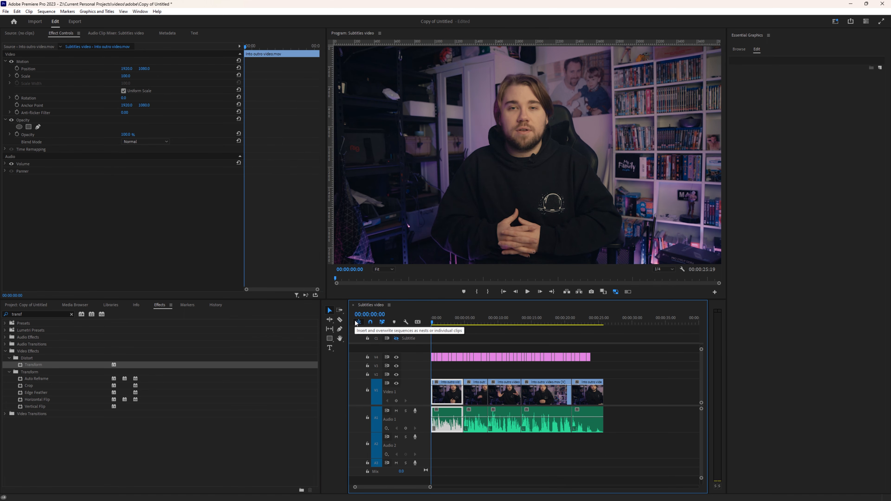
pyautogui.rightClick(739, 38)
pyautogui.click(751, 42)
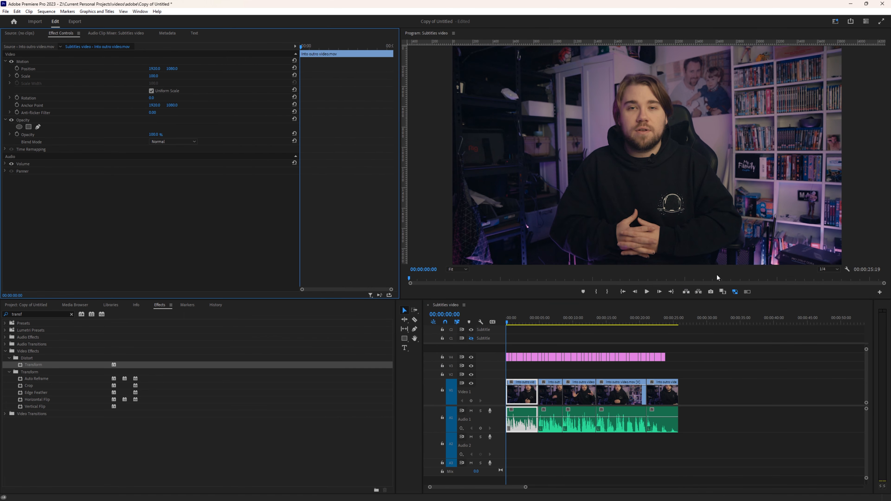
pyautogui.press('space')
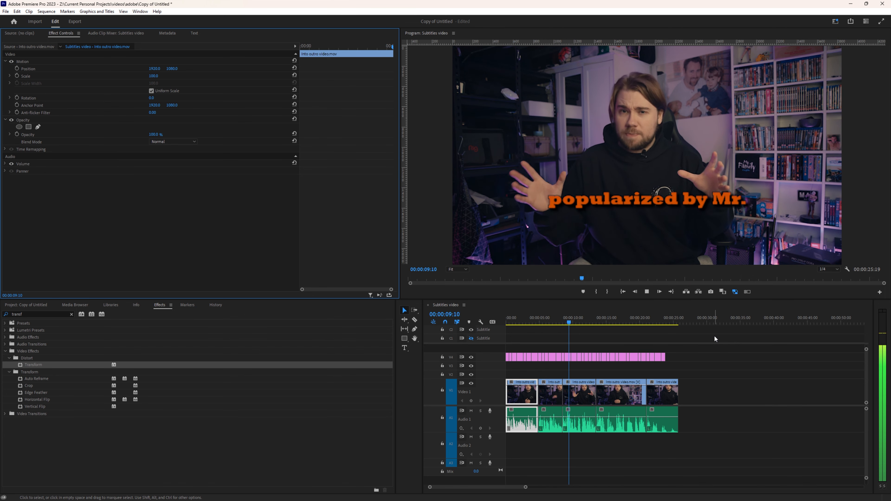
pyautogui.click(546, 322)
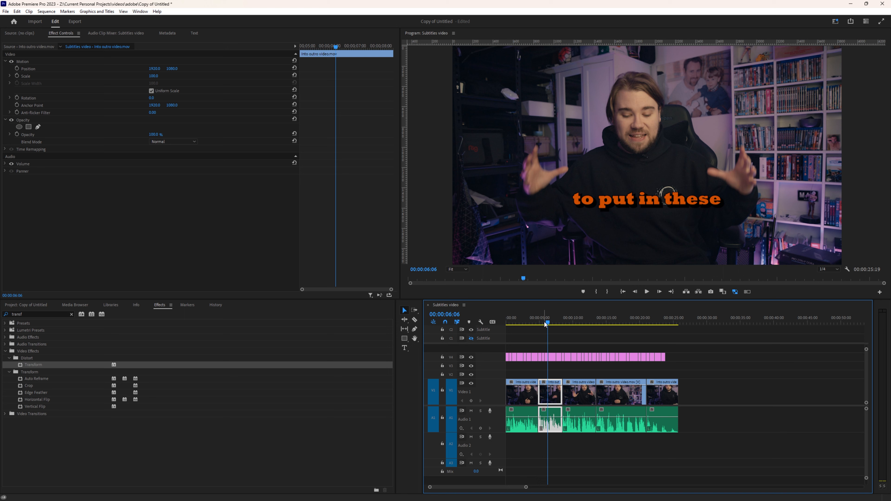